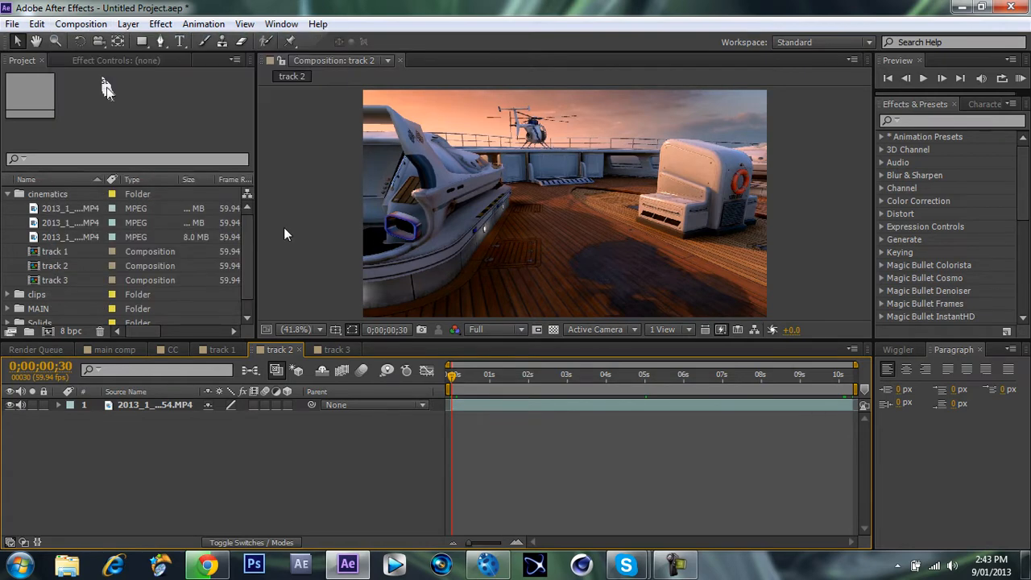
Queue the track 2 composition for rendering and set its output format to JPEG Sequence, keeping the default output name.
key(ctrl+m)
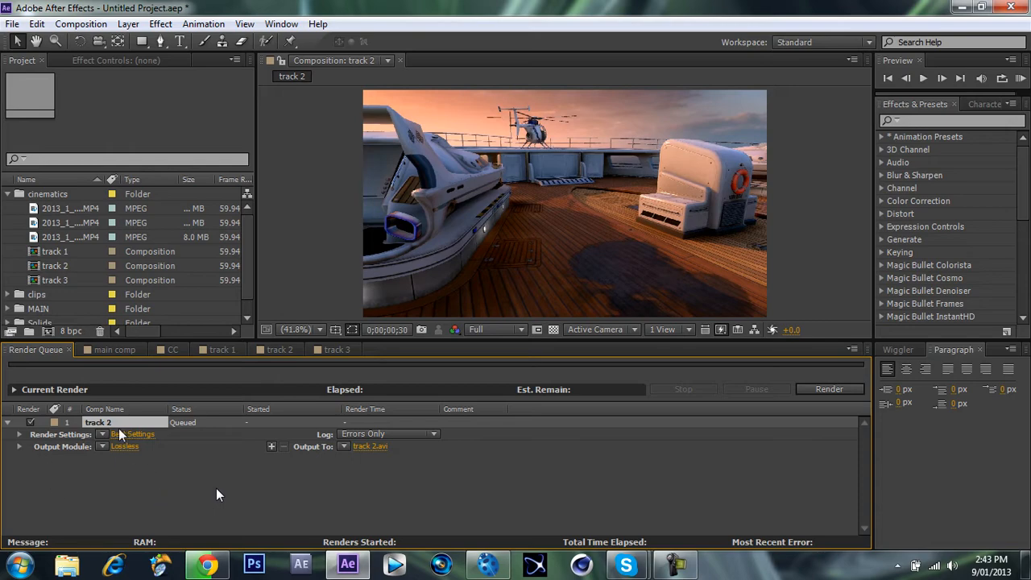
click(125, 446)
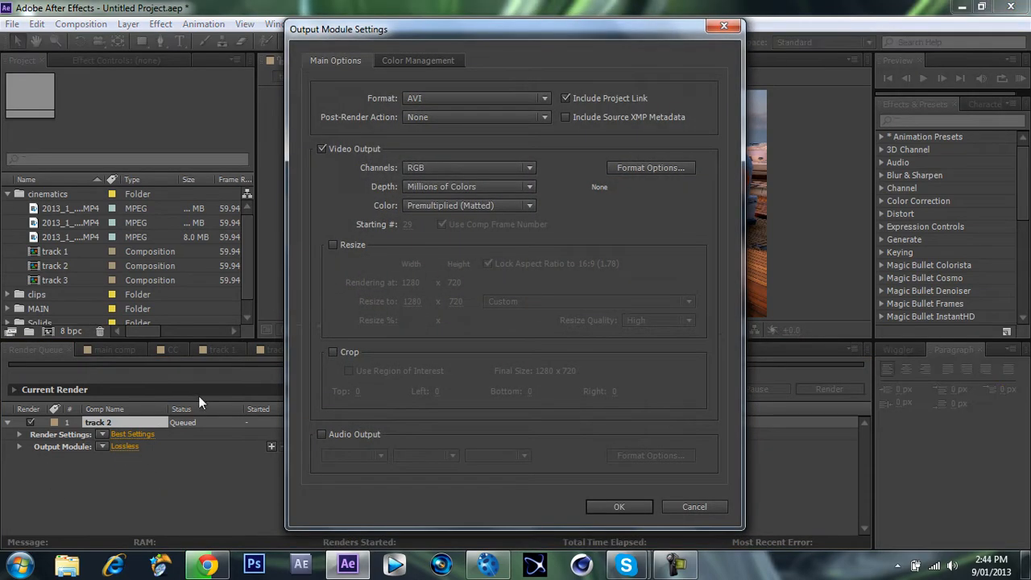
click(493, 95)
click(466, 206)
click(458, 248)
click(606, 513)
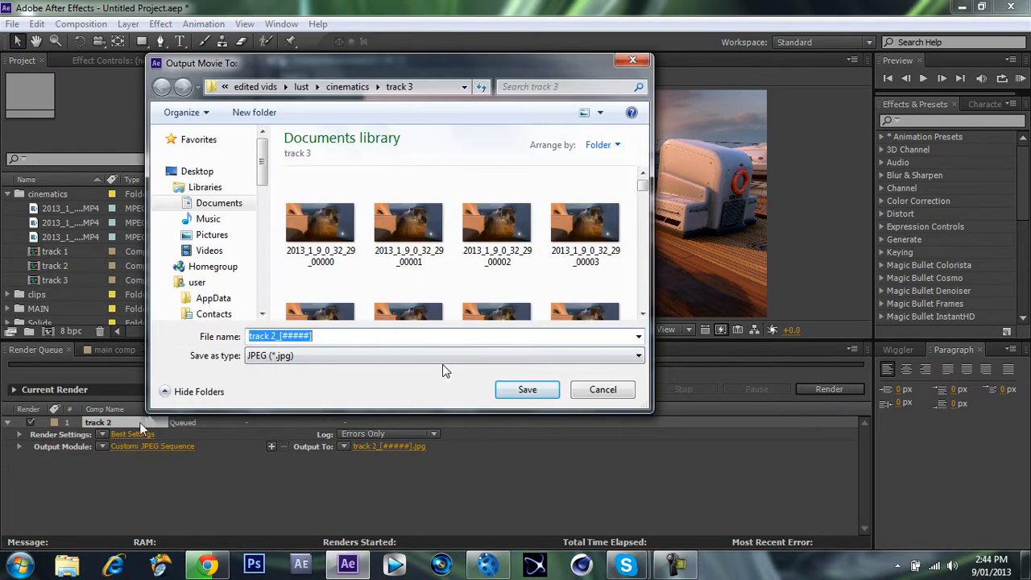
click(603, 390)
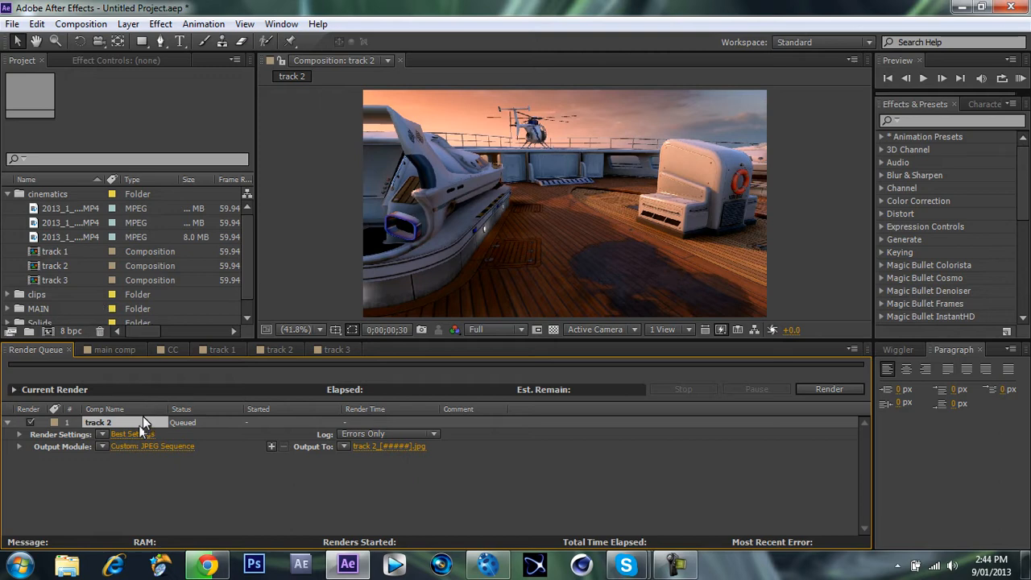
click(271, 354)
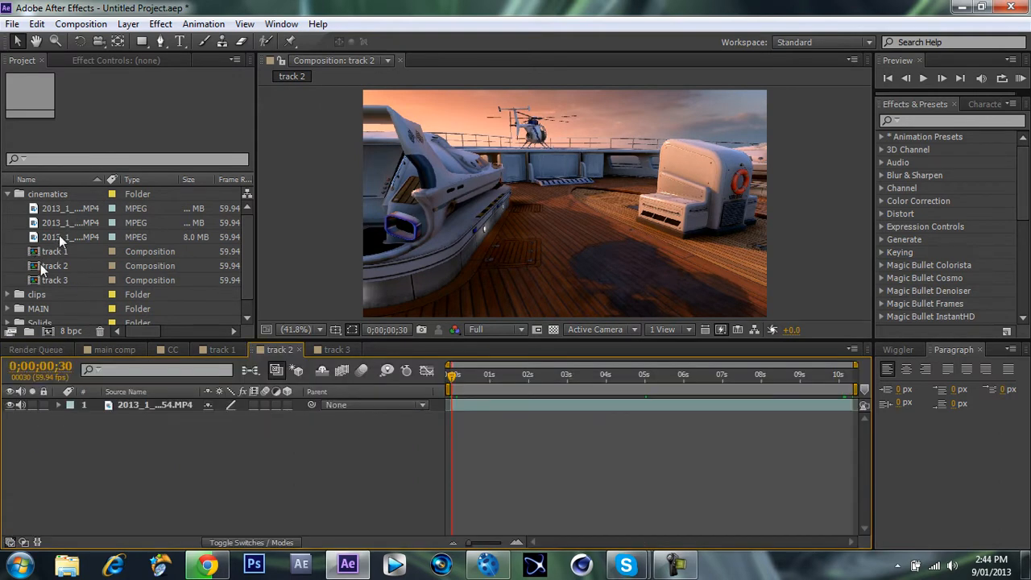
Close After Effects and switch to boujou.
click(226, 265)
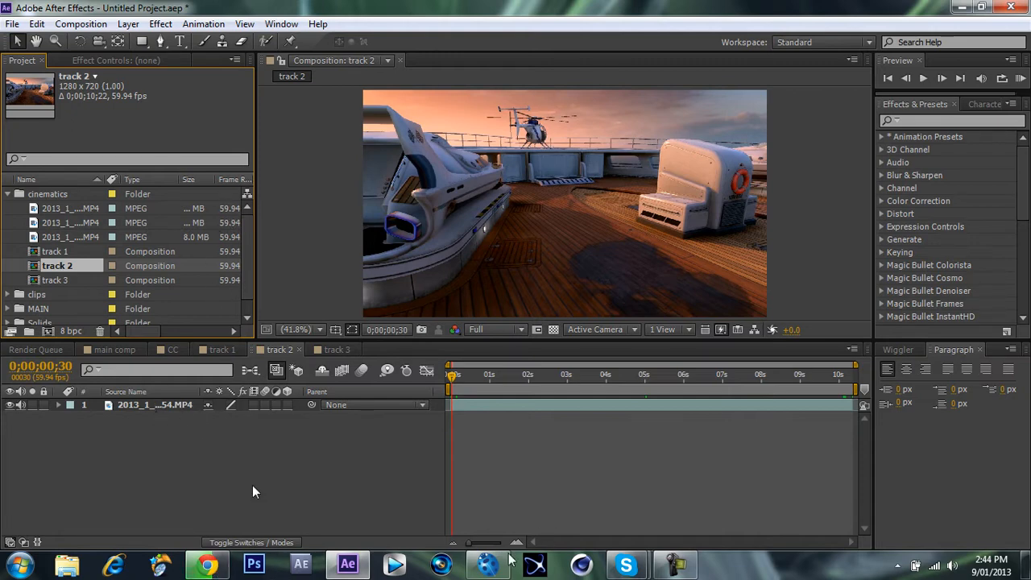
click(1011, 8)
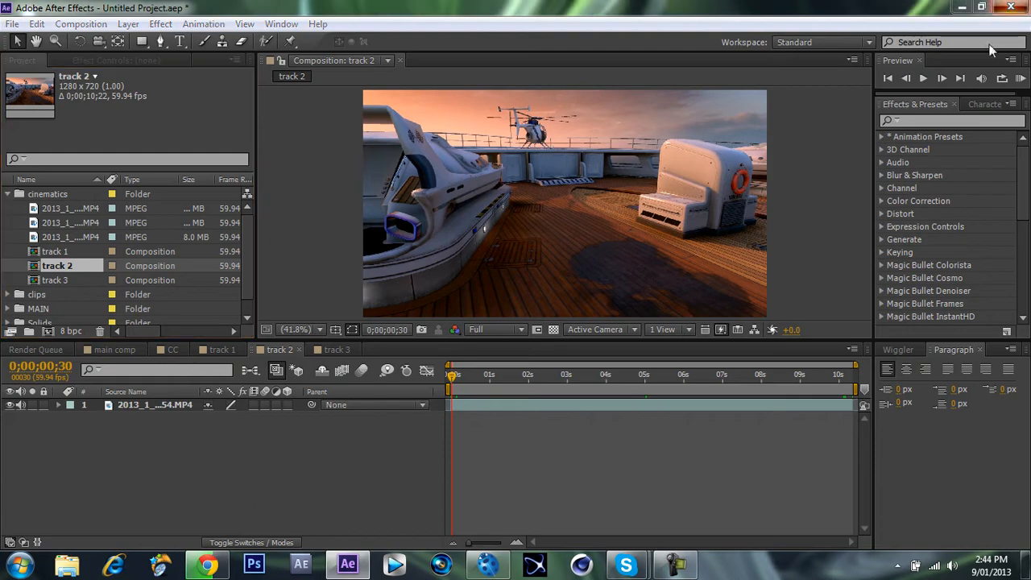
key(Escape)
click(530, 302)
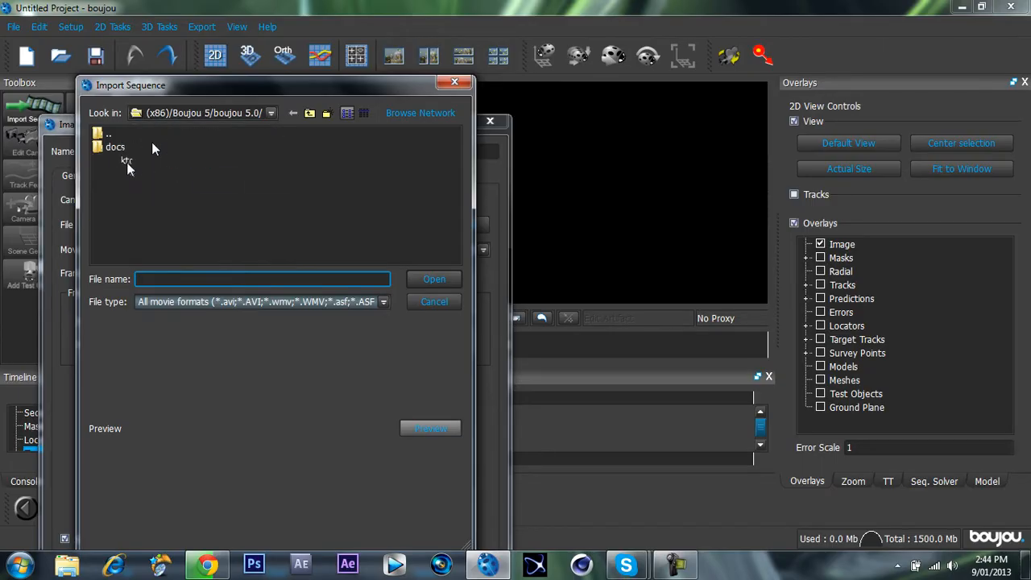
Import the JPEG sequence track 2_#####.jpg from the cinematics/track 2 folder as a Free Move sequence at frame rate 59.94.
drag(260, 206, 273, 202)
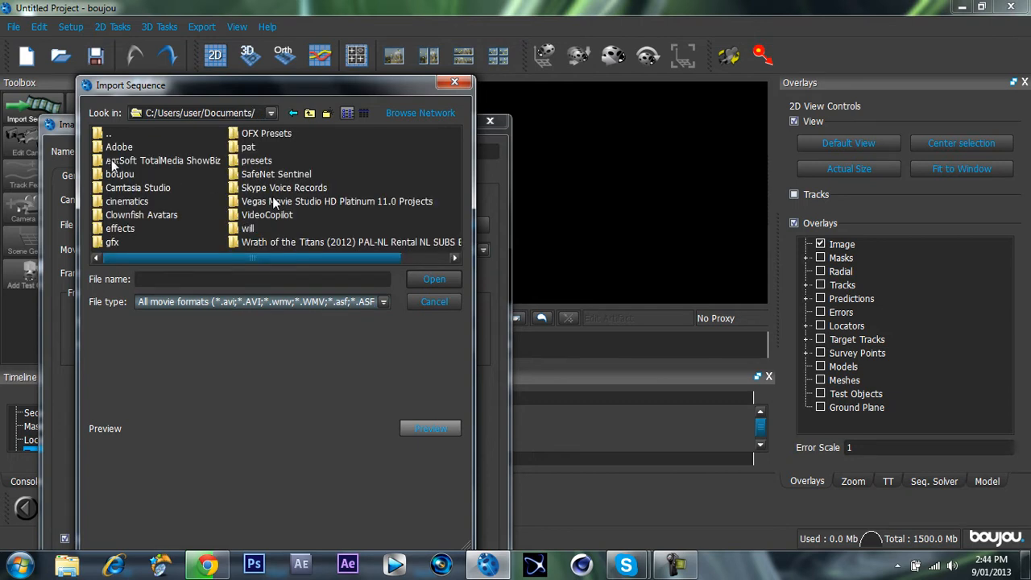
click(112, 215)
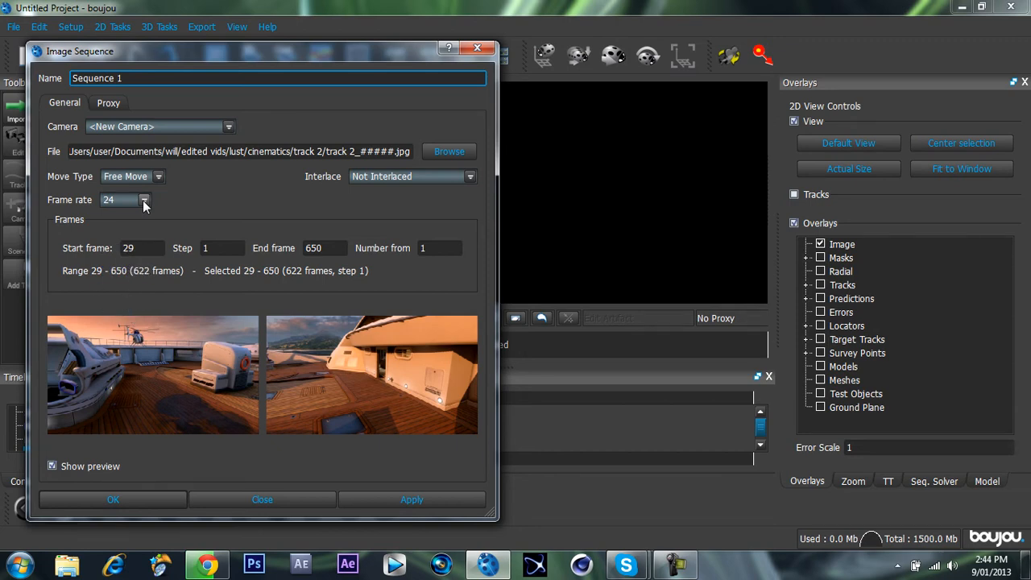
click(144, 201)
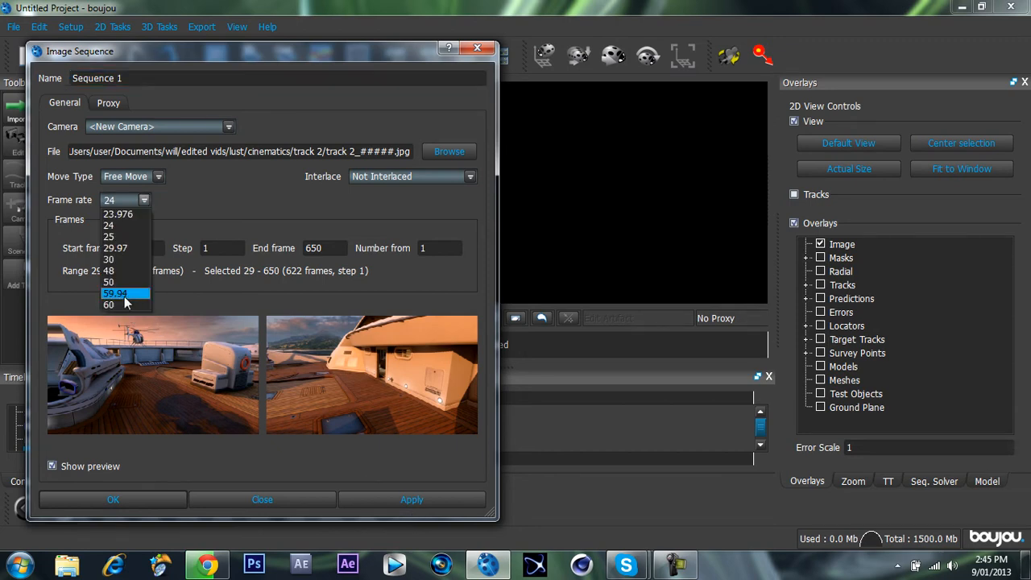
click(115, 294)
click(412, 499)
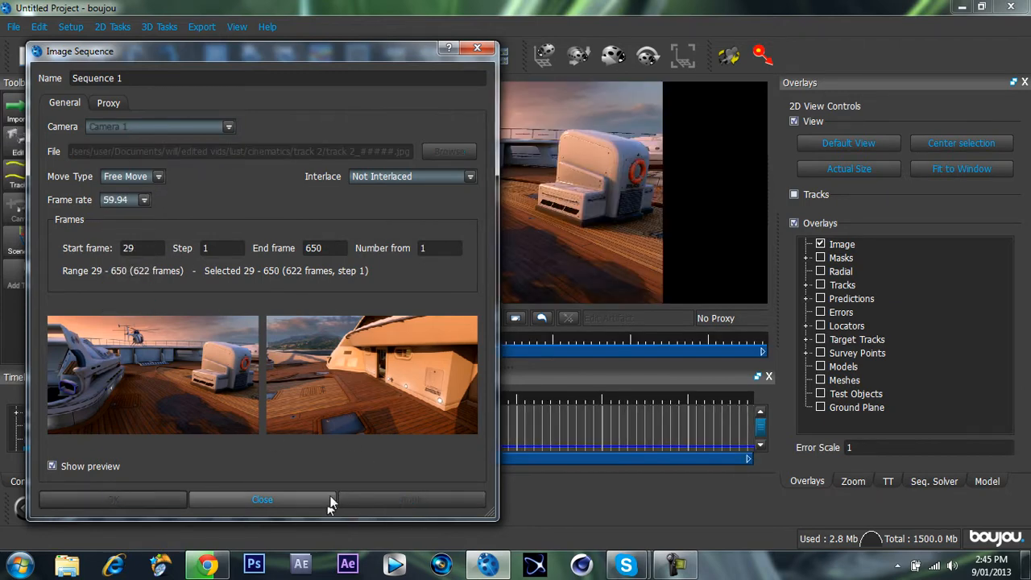
click(278, 496)
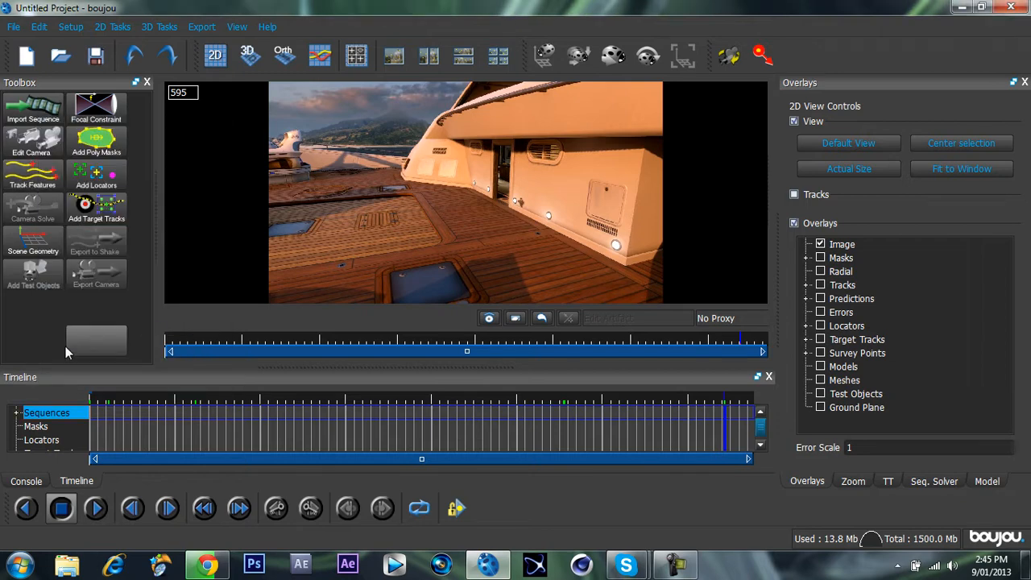
Track the features of the imported sequence and check the tracks at several frames along the timeline.
click(165, 326)
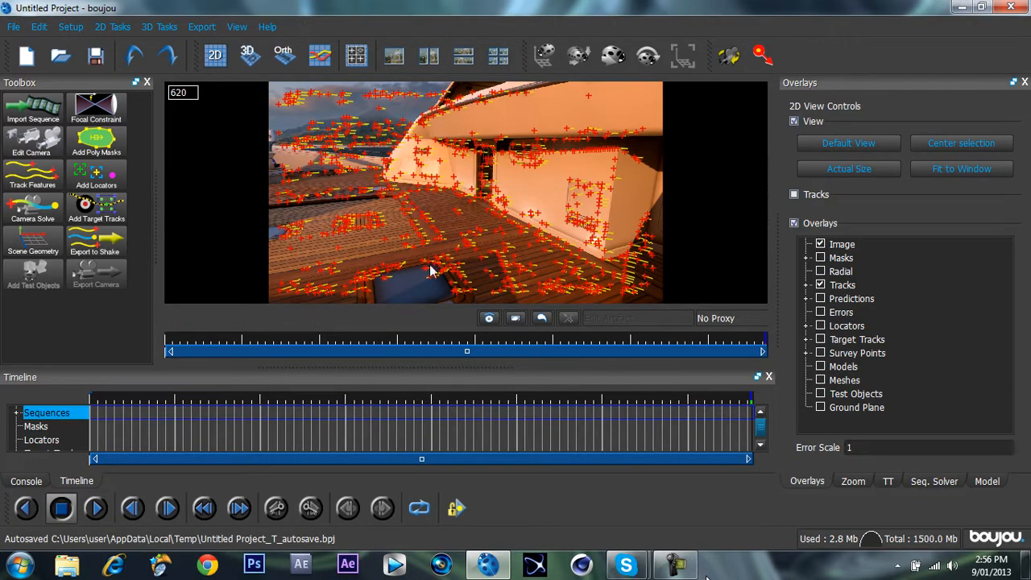
click(249, 417)
drag(402, 424, 580, 415)
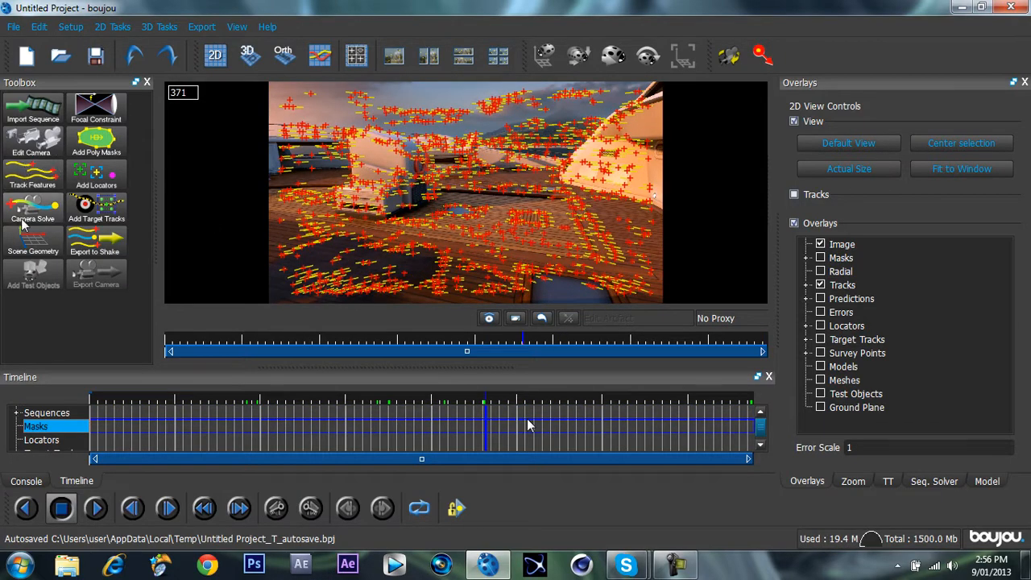
Turn on Optimize camera path smoothness in the advanced camera solve properties and close the dialog.
click(33, 211)
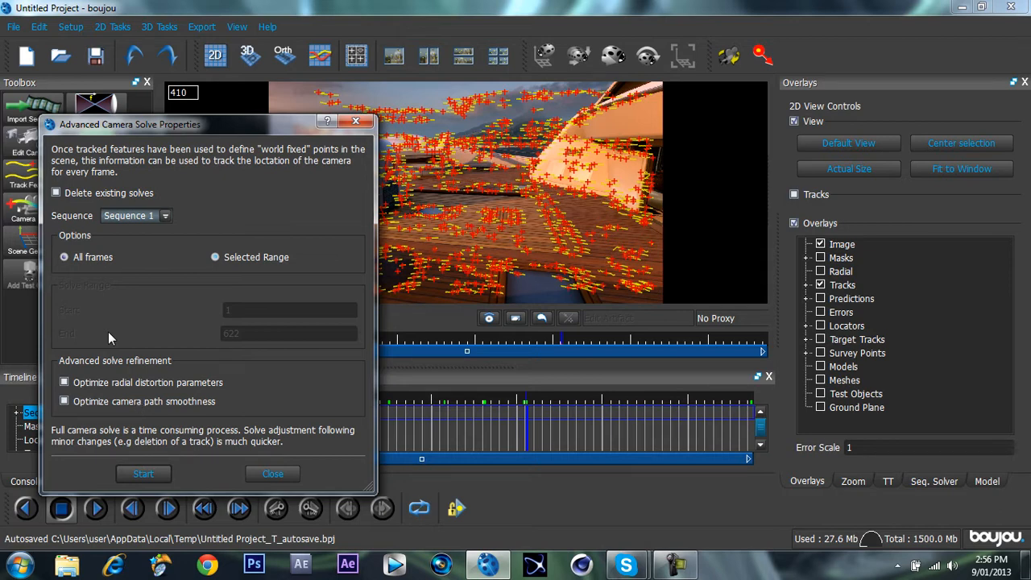
click(143, 403)
click(276, 480)
Save the project on the Desktop as Untitled Project in the Boujou Project Files (*.bpj) format.
click(14, 31)
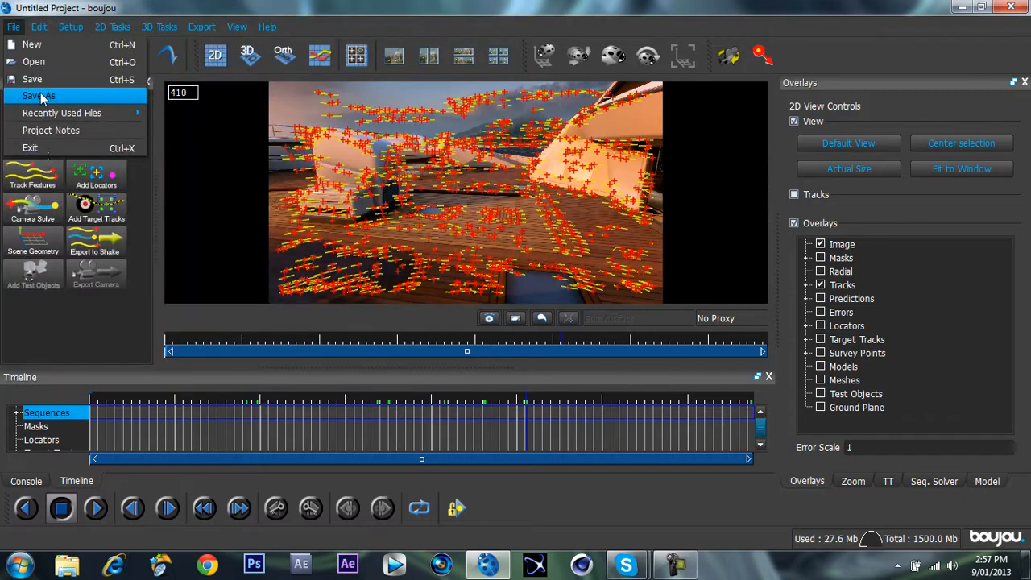
click(39, 96)
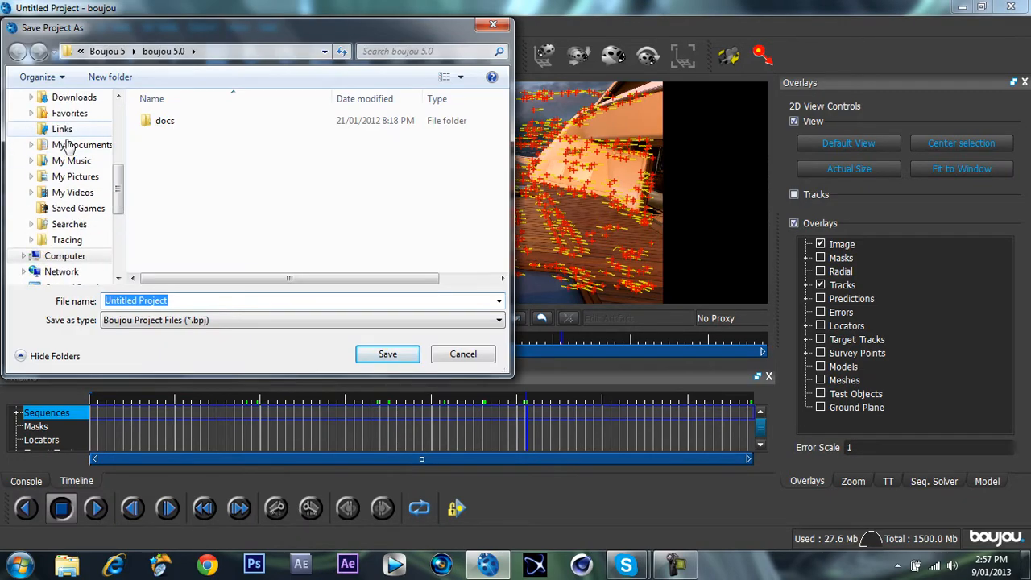
drag(118, 186, 123, 125)
click(82, 134)
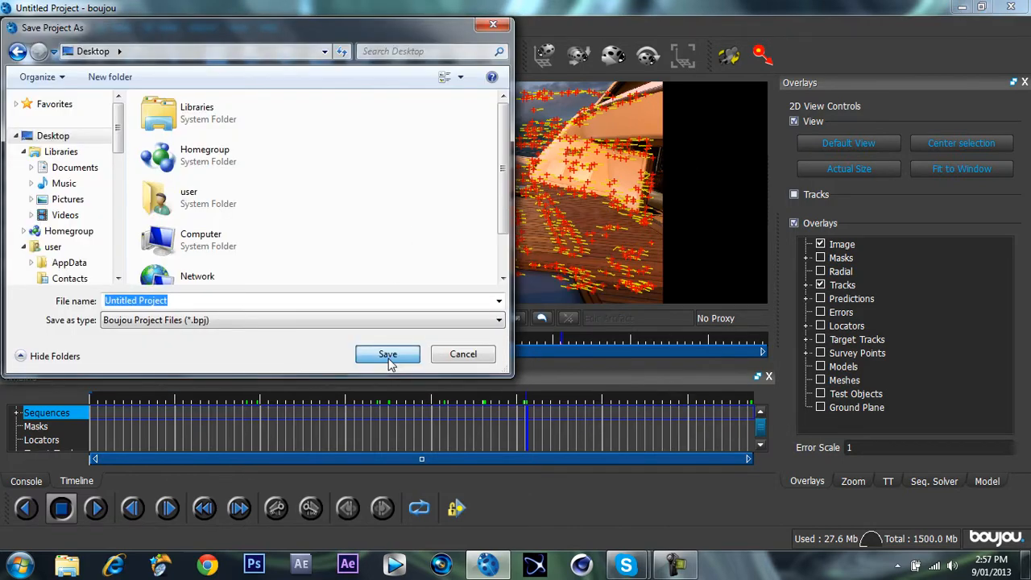
click(389, 359)
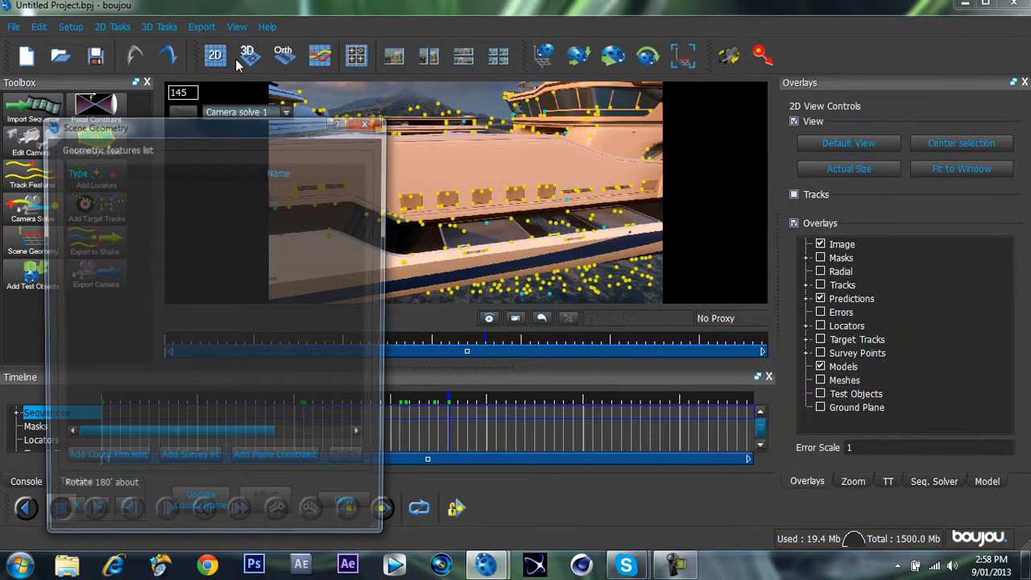
Add an Origin coordinate frame hint at frame 169, connect it to track 110 on the middle hull window, and update the coordinate frame.
click(335, 426)
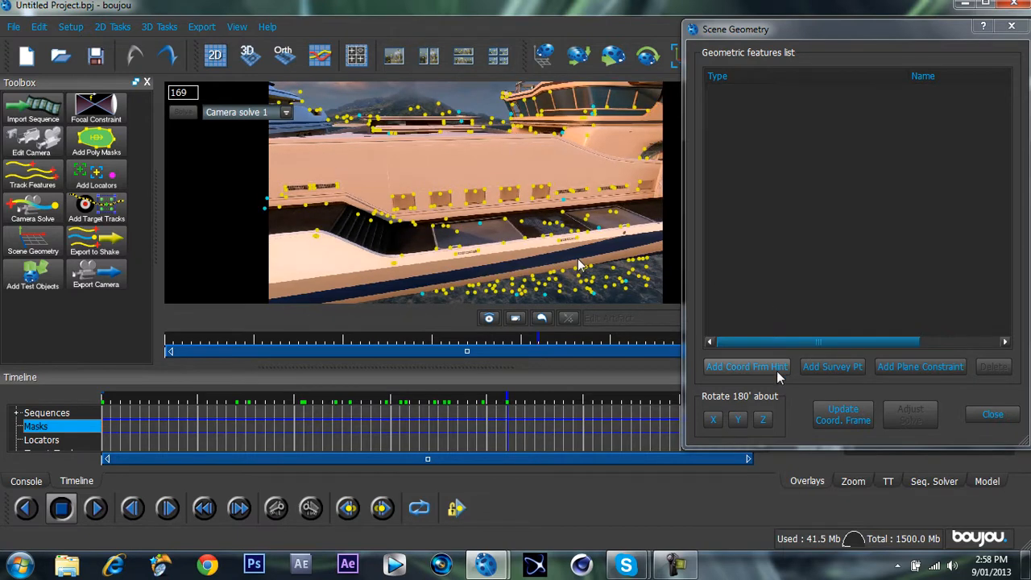
click(771, 371)
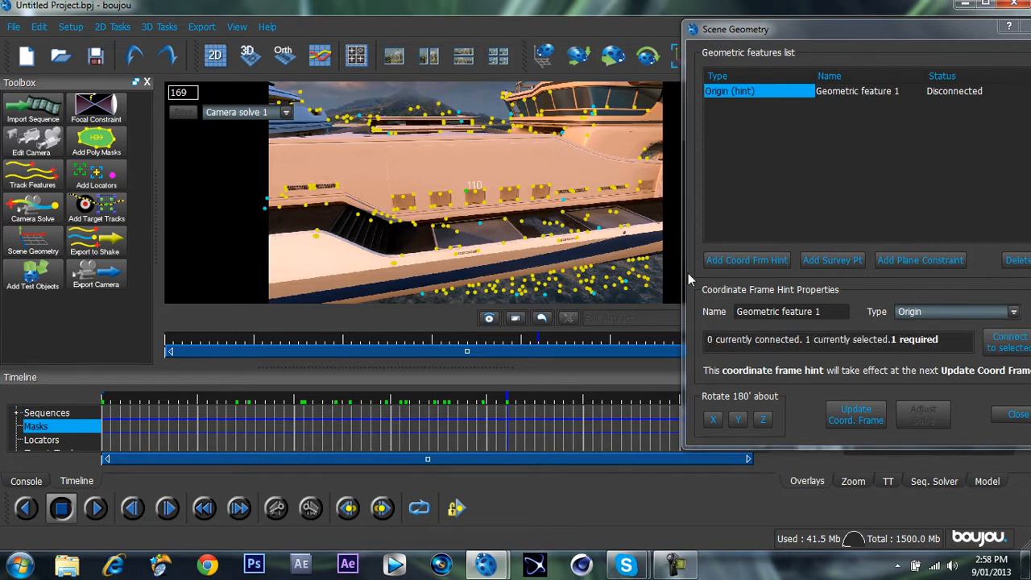
click(1008, 349)
click(1000, 351)
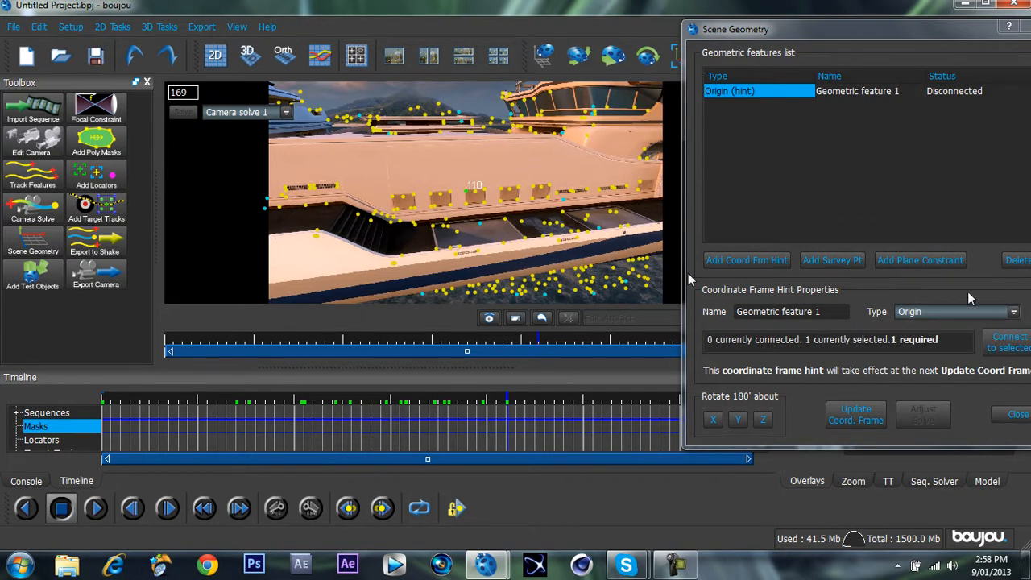
click(858, 425)
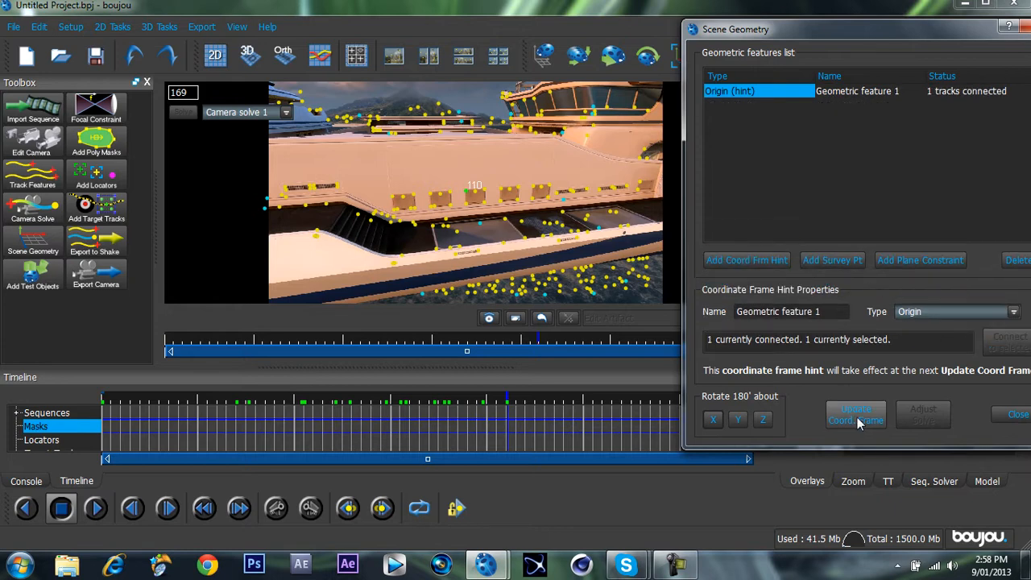
Make the second hint an x-axis connected to tracks 187 and 87 on the outer hull windows, and update the coordinate frame.
click(955, 312)
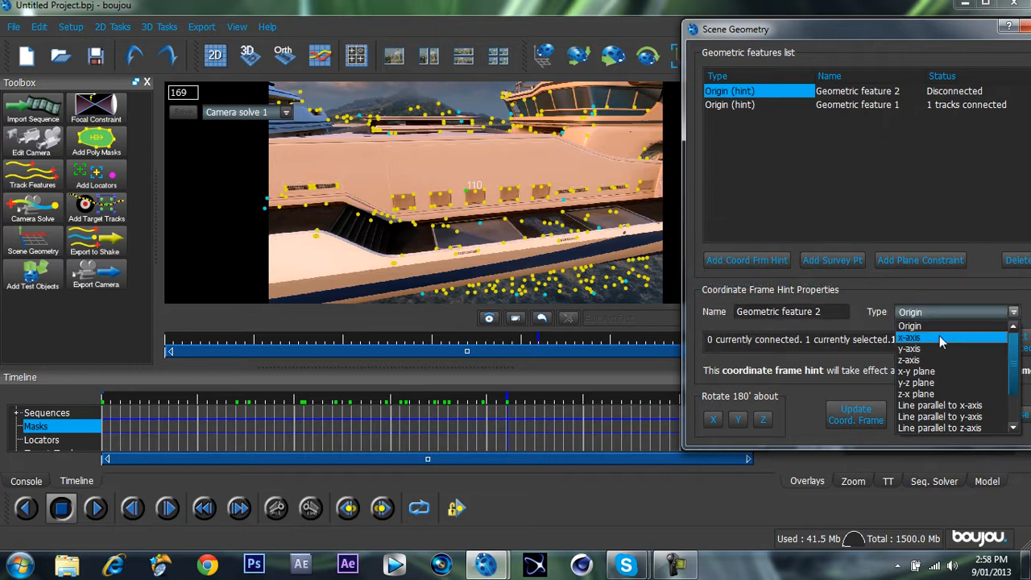
click(939, 336)
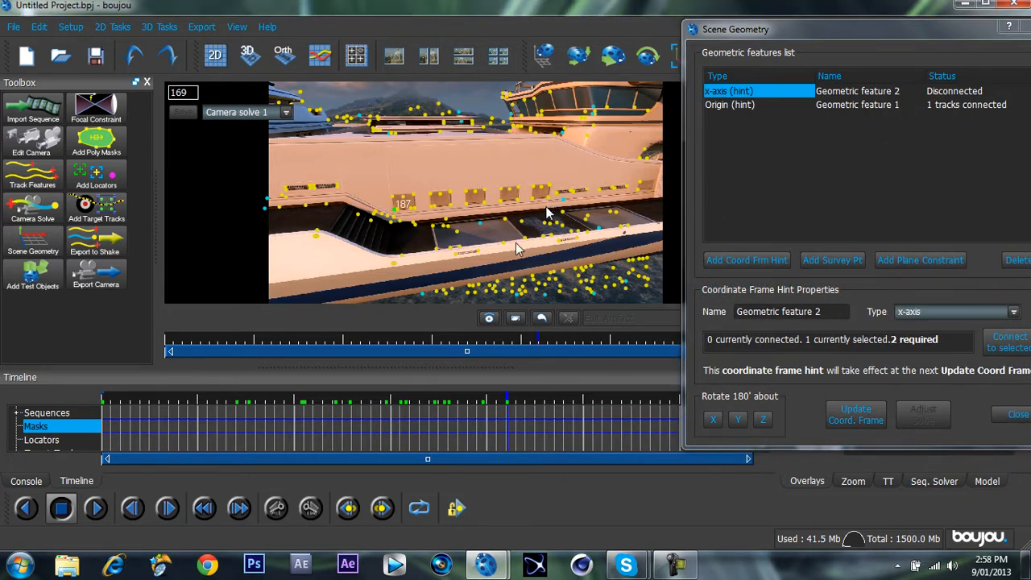
ctrl+click(549, 196)
click(990, 335)
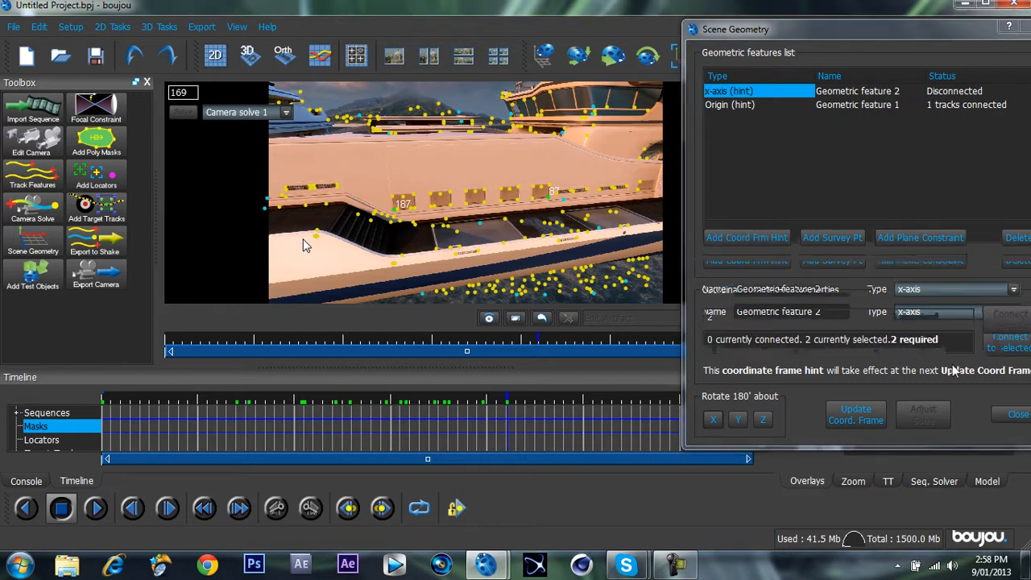
click(842, 415)
Add a third coordinate frame hint of type y-axis for the vertical pair of tracks 137 and 121 beside the middle hull window.
click(747, 260)
click(965, 310)
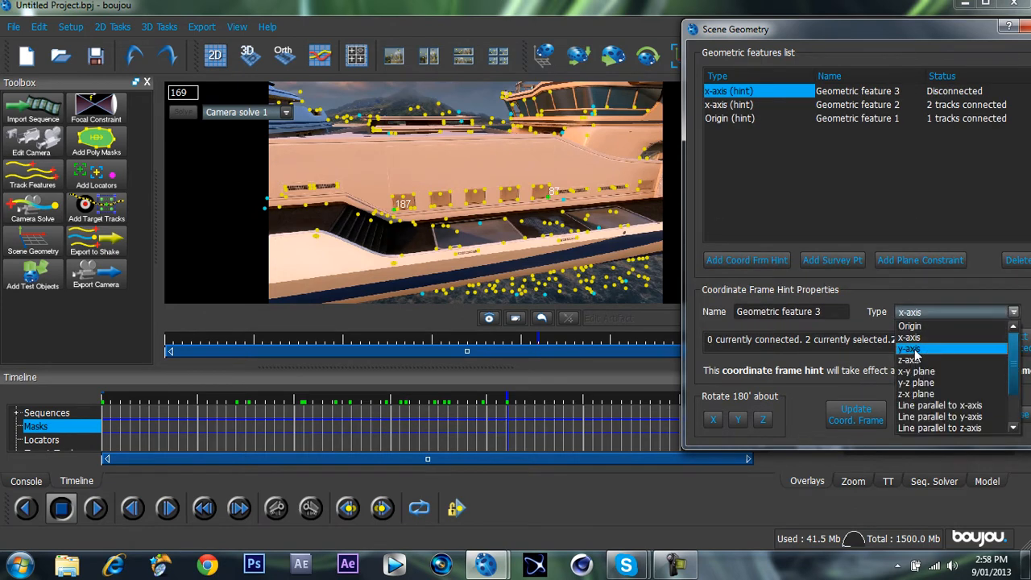
click(916, 348)
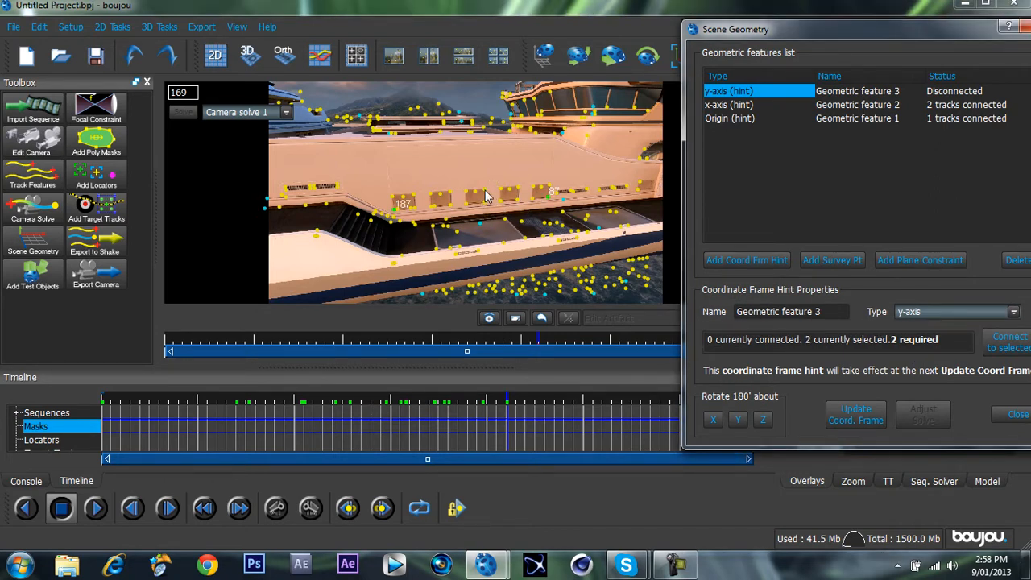
Make the fourth hint a z-axis connected to tracks 250 and 399 on the lower deck, and close the Scene Geometry dialog.
click(933, 320)
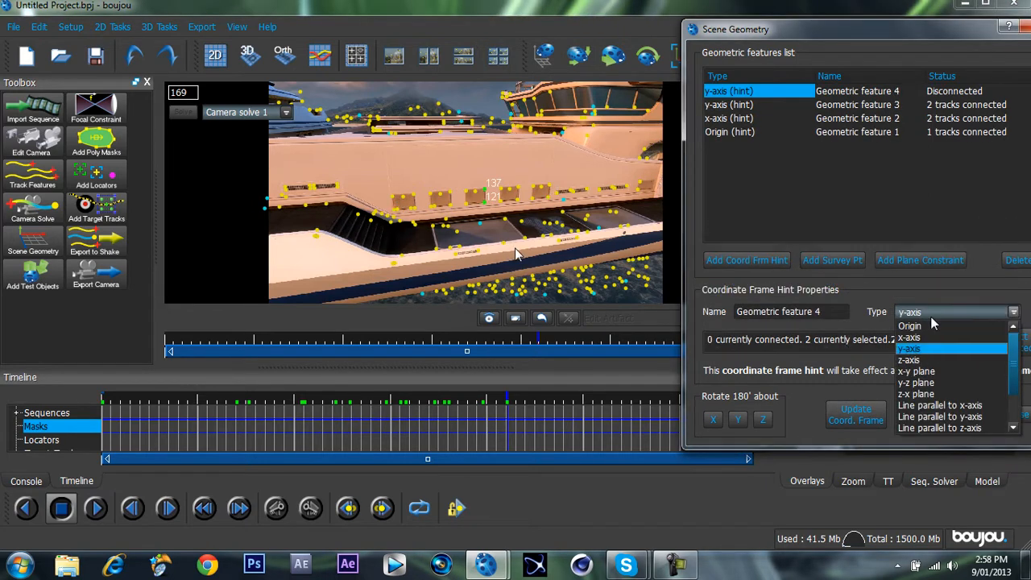
click(911, 359)
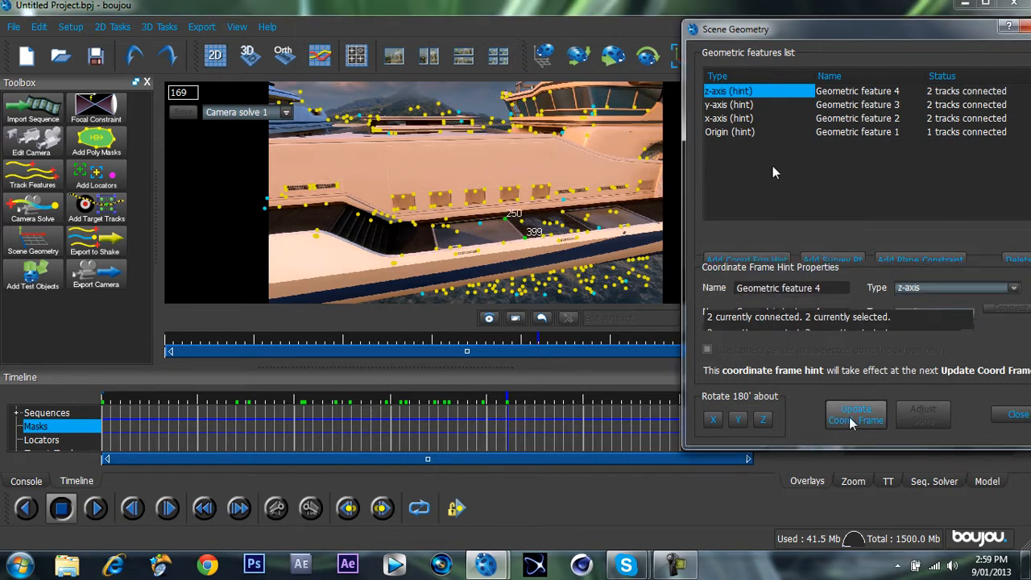
click(1014, 415)
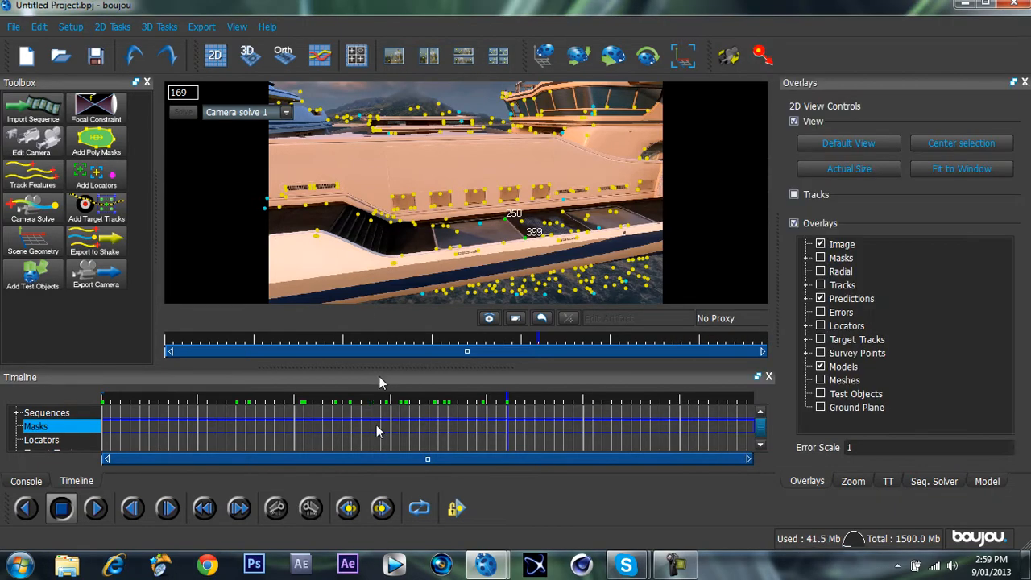
click(375, 428)
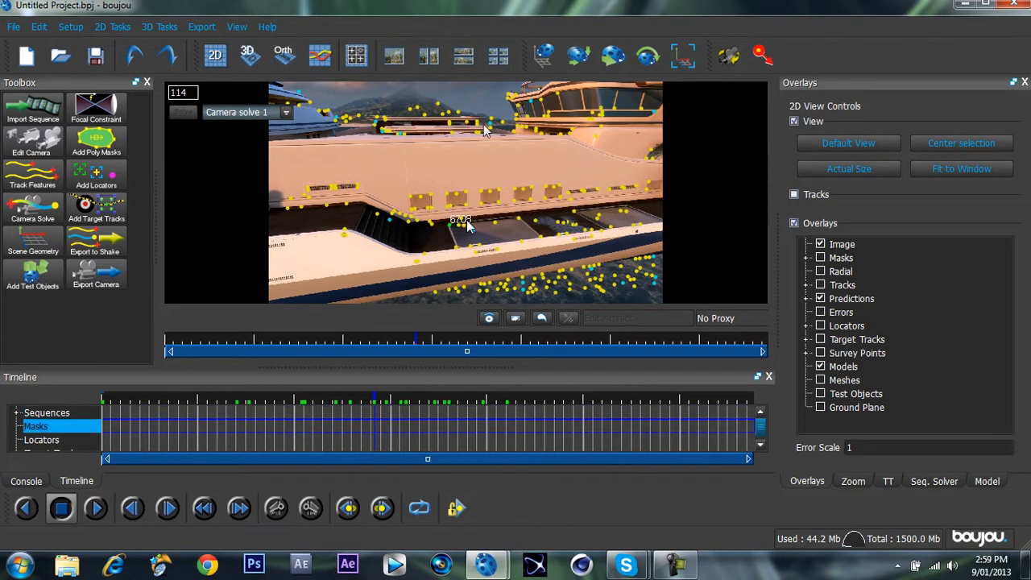
click(403, 413)
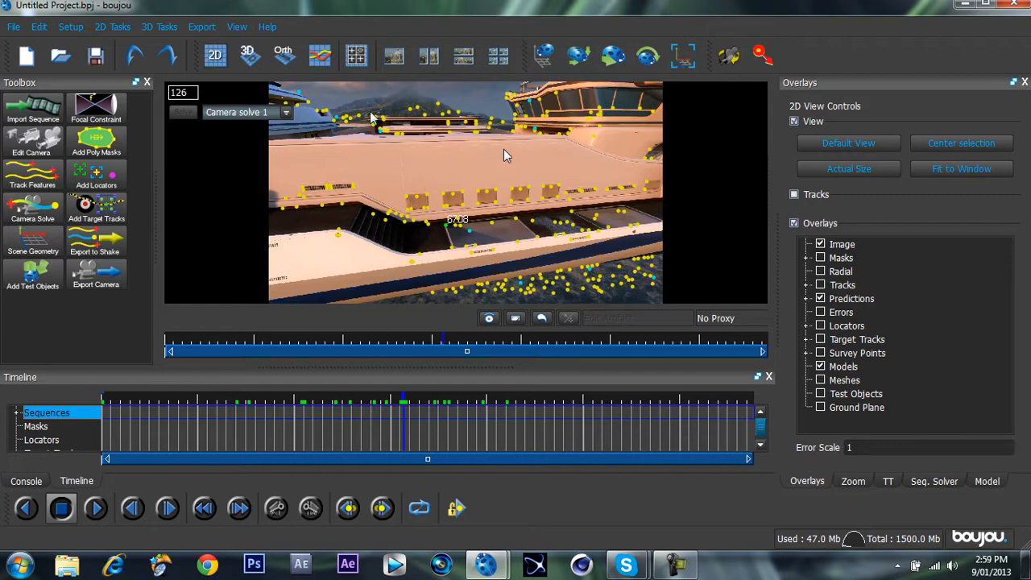
Start a camera export and set its destination to the lust/cinematics/track 1 folder with the file name Untitled Project.
click(200, 25)
click(280, 45)
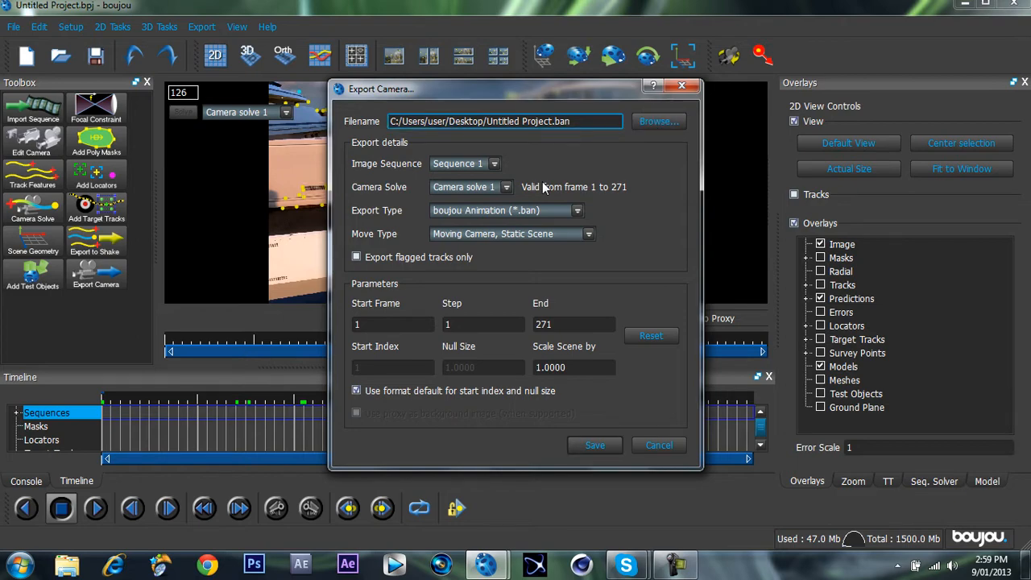
click(654, 122)
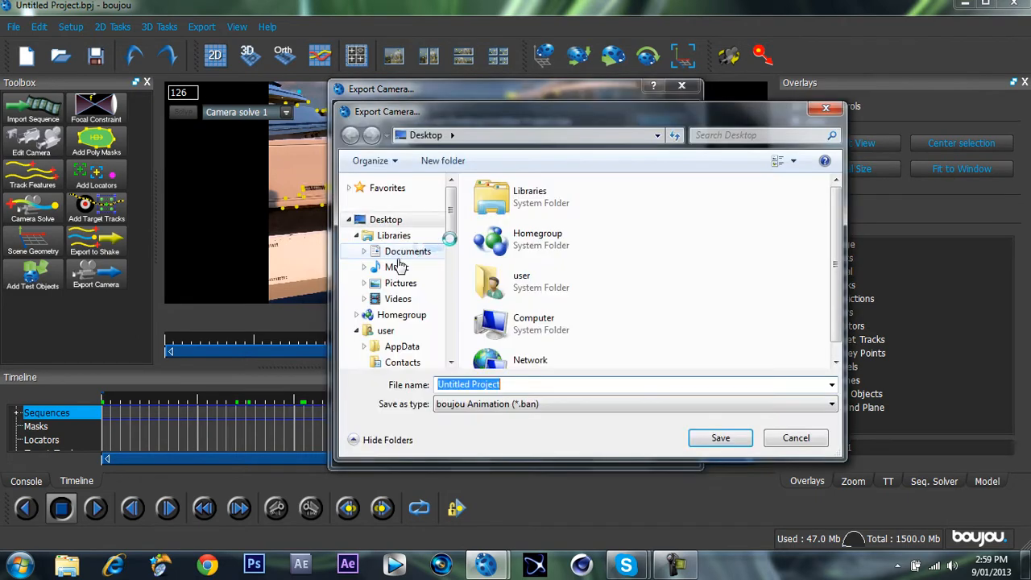
click(397, 257)
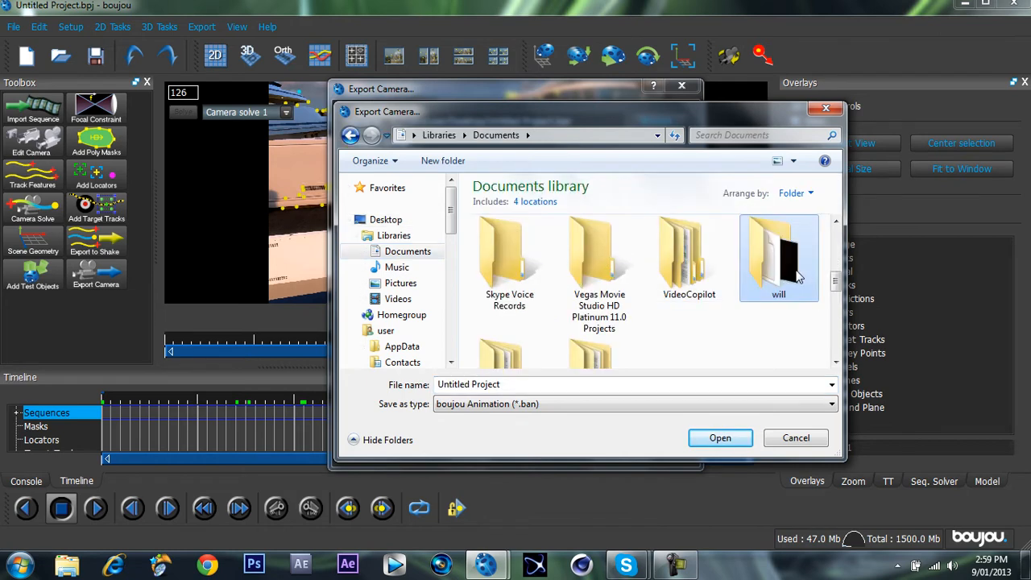
double_click(798, 278)
double_click(596, 259)
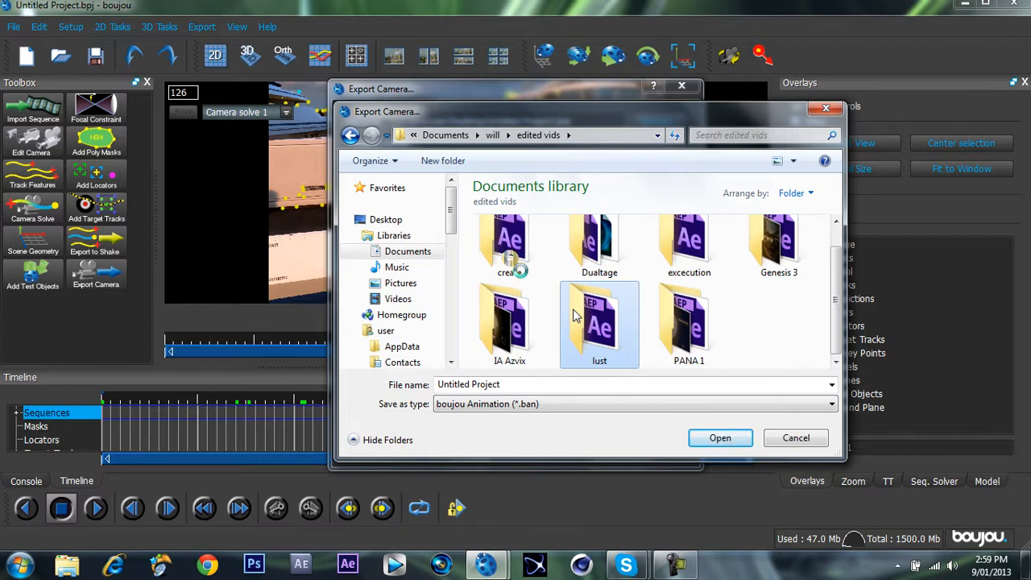
double_click(574, 315)
double_click(682, 296)
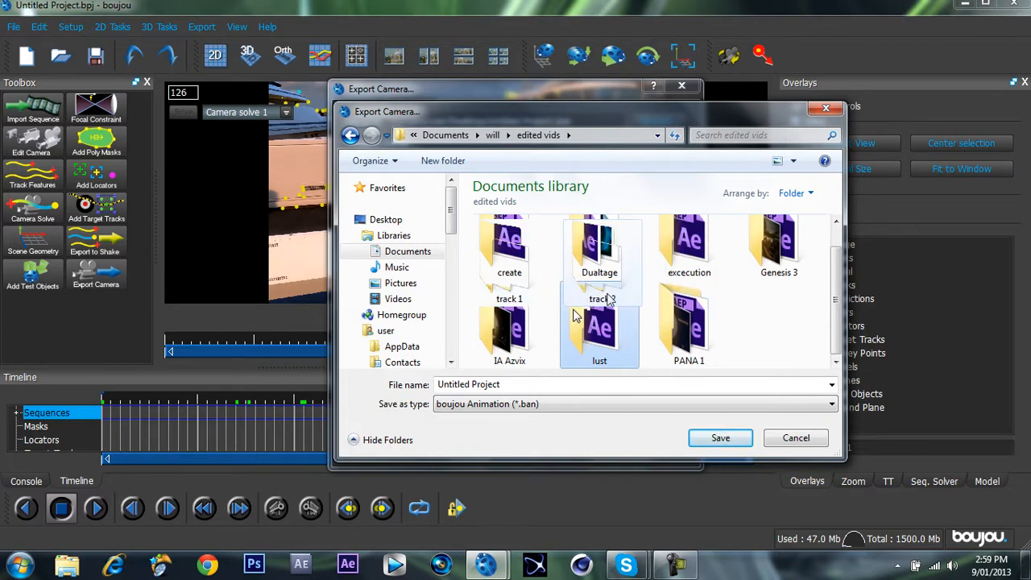
double_click(526, 283)
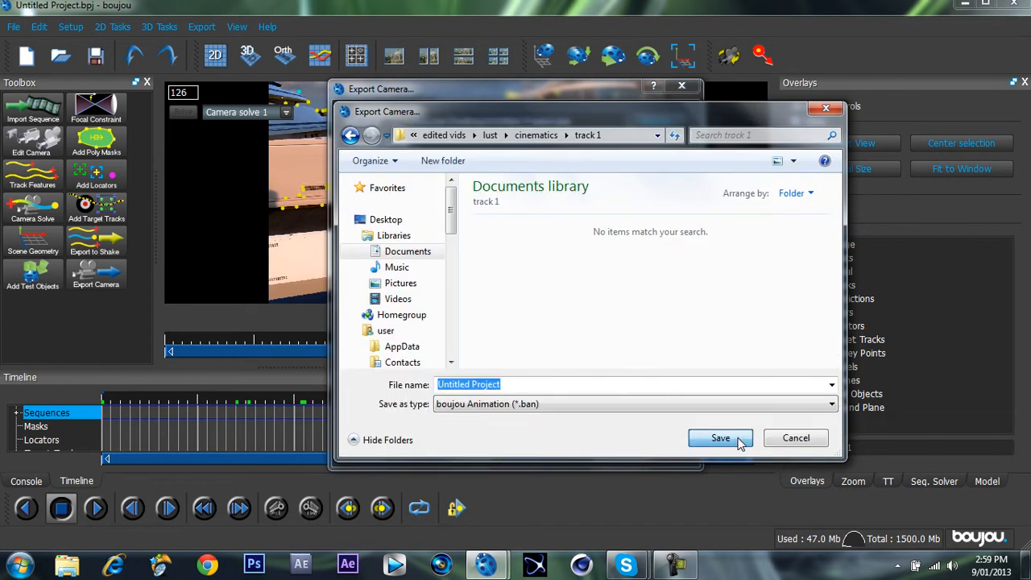
click(720, 438)
Set the export type to After Effects (Maya) (*.ma) and export the camera solve.
click(504, 210)
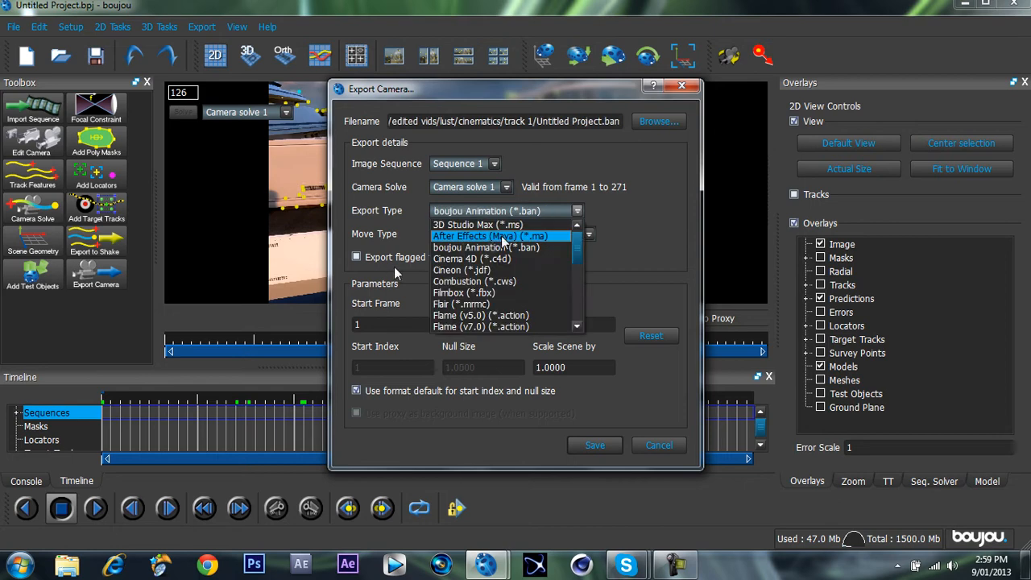
click(502, 236)
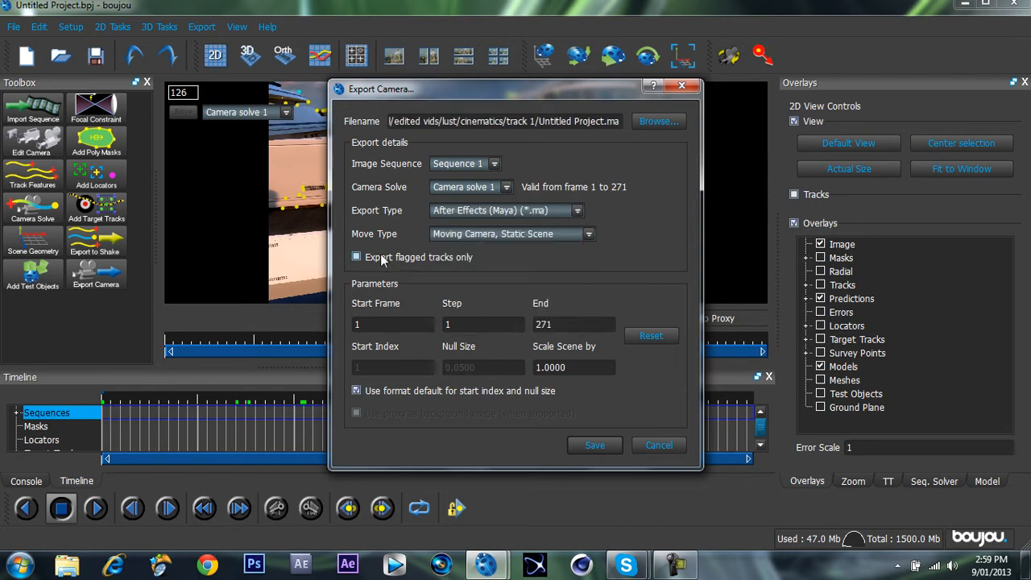
click(384, 256)
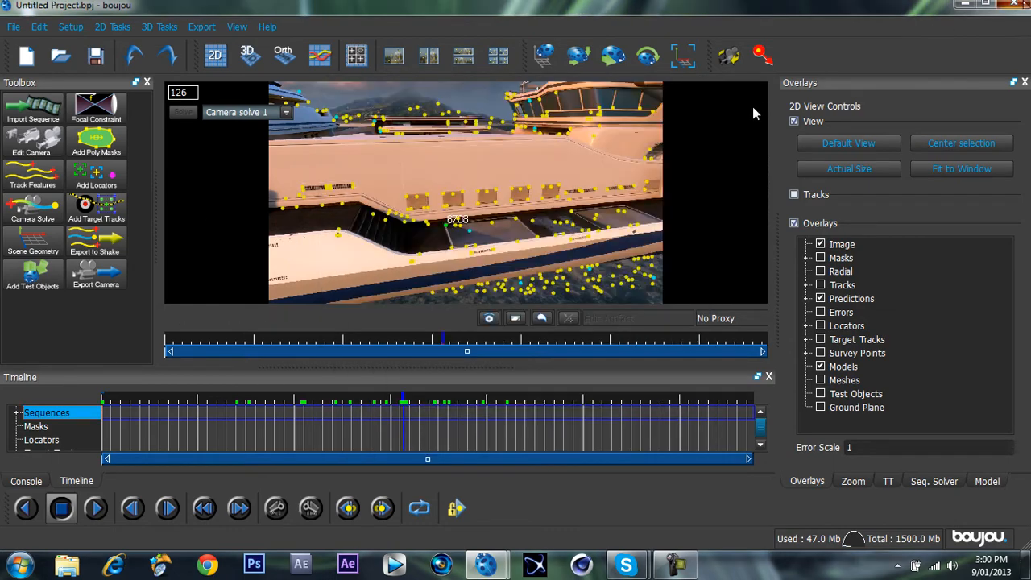
Start a camera solve over all frames of the other tracked sequence with camera path smoothness optimized, then minimize boujou.
click(435, 295)
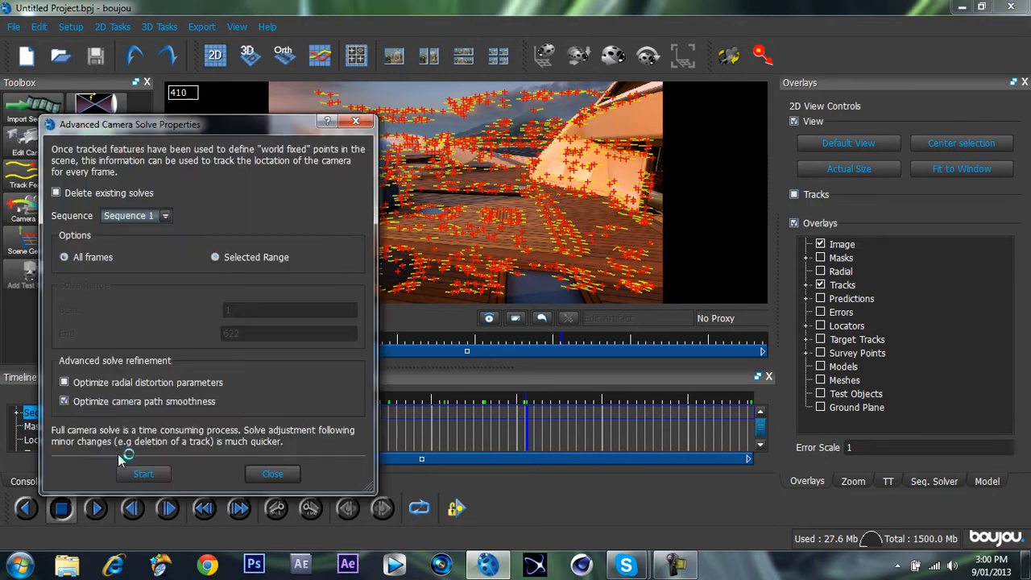
click(130, 473)
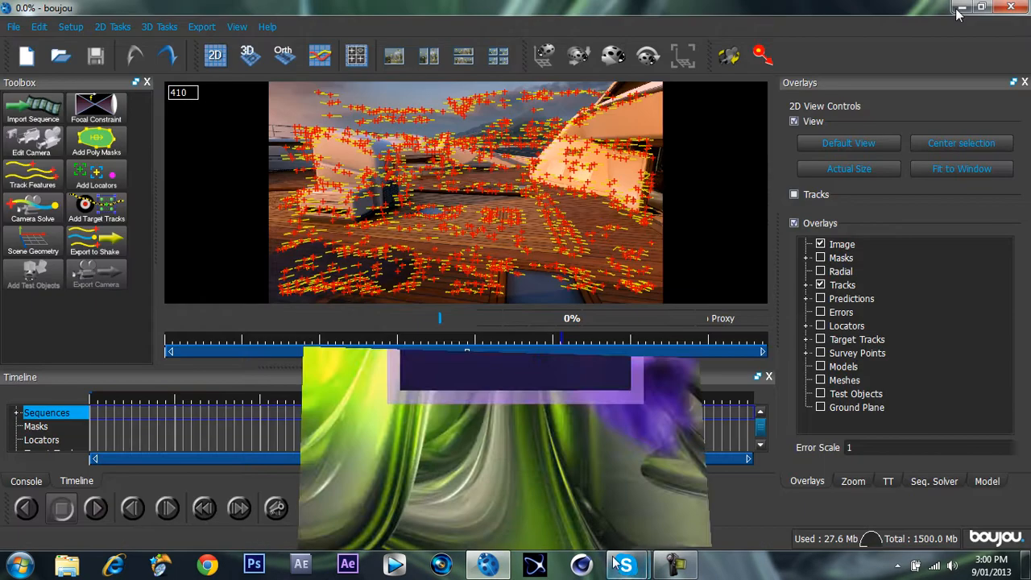
click(961, 9)
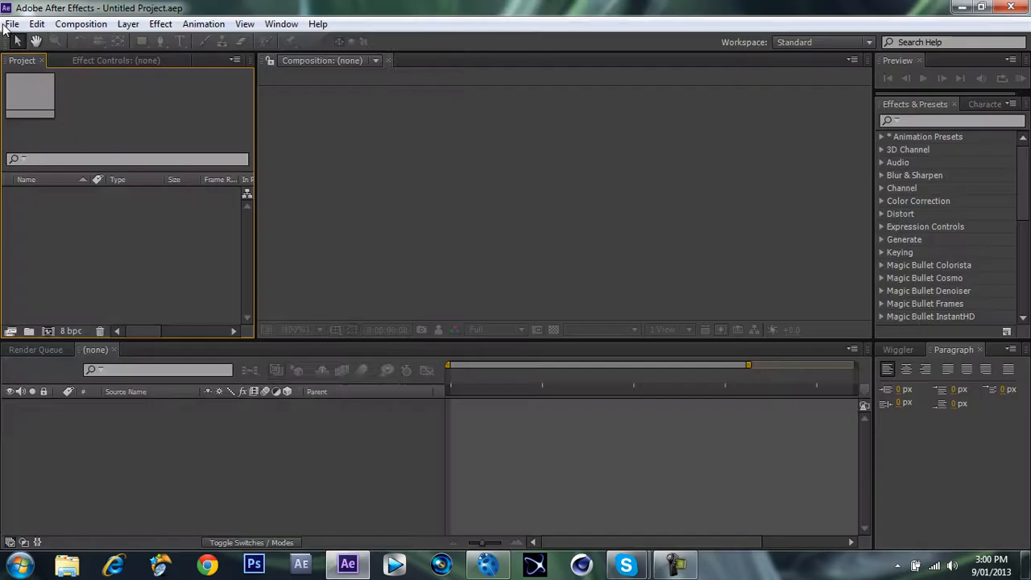
In After Effects, open the project containing the cinematics compositions and import the exported Untitled Project camera file from the cinematics track 1 folder.
click(4, 25)
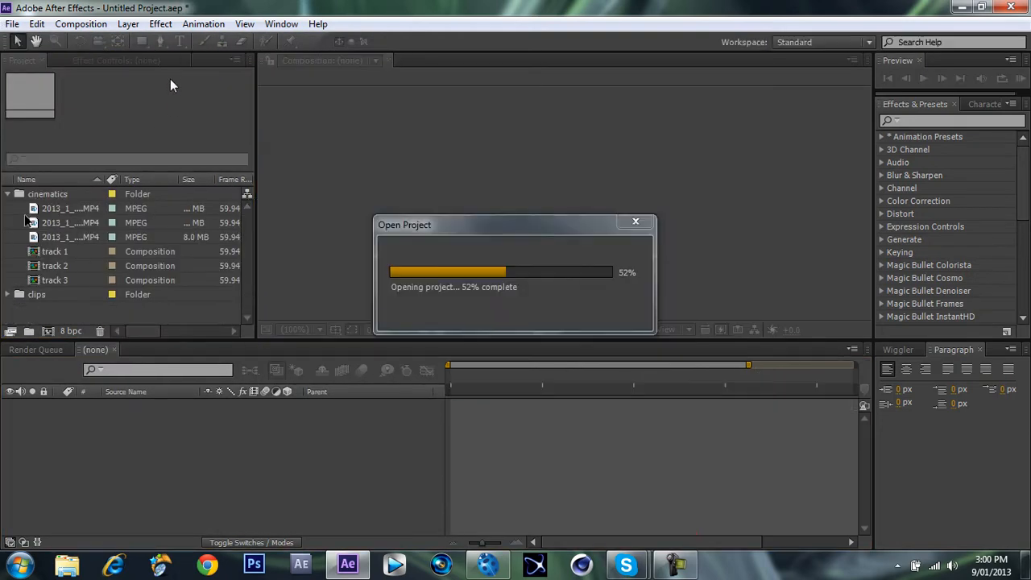
double_click(58, 234)
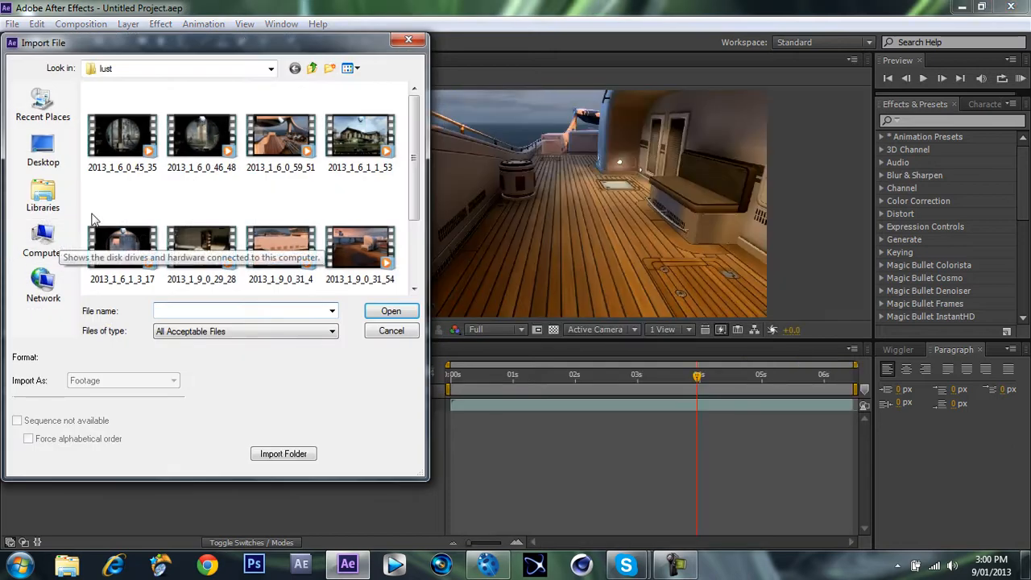
click(311, 69)
click(35, 191)
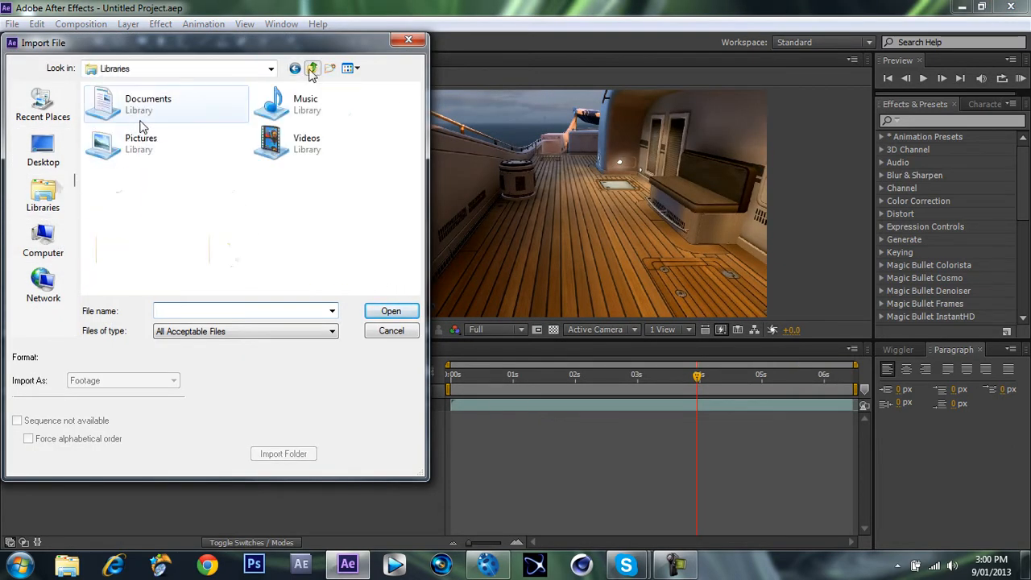
double_click(139, 121)
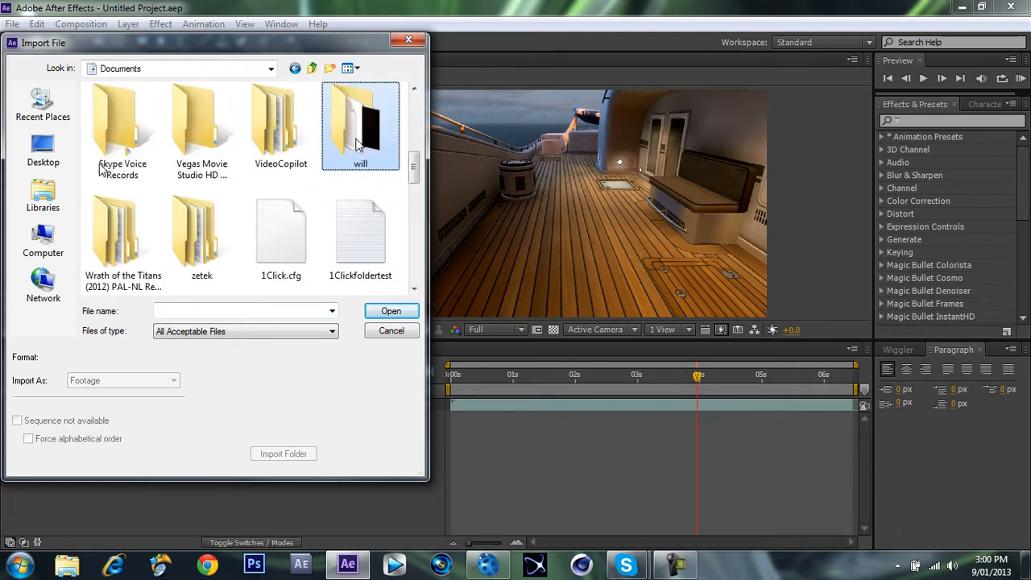
double_click(113, 141)
double_click(113, 153)
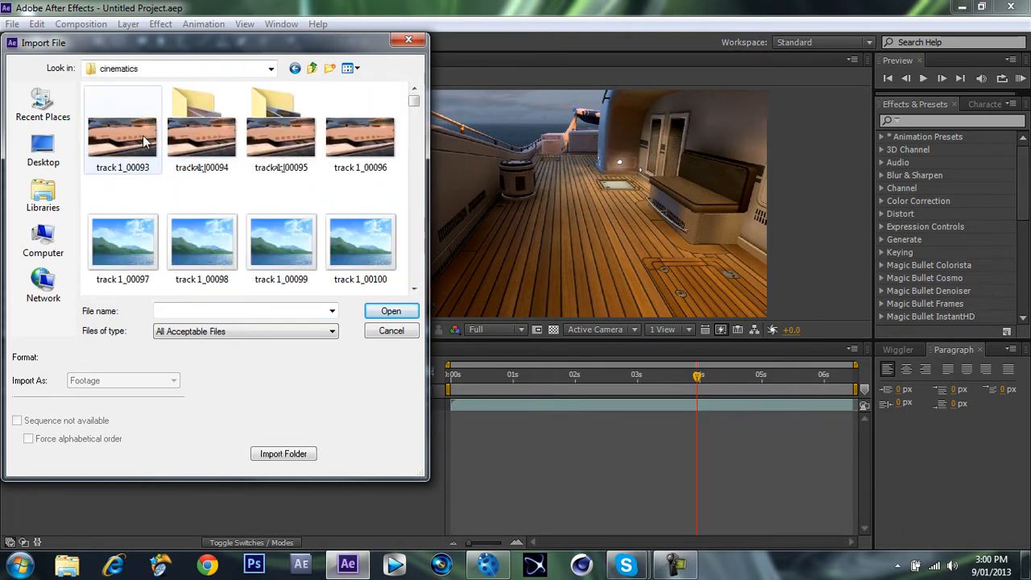
drag(430, 216, 431, 291)
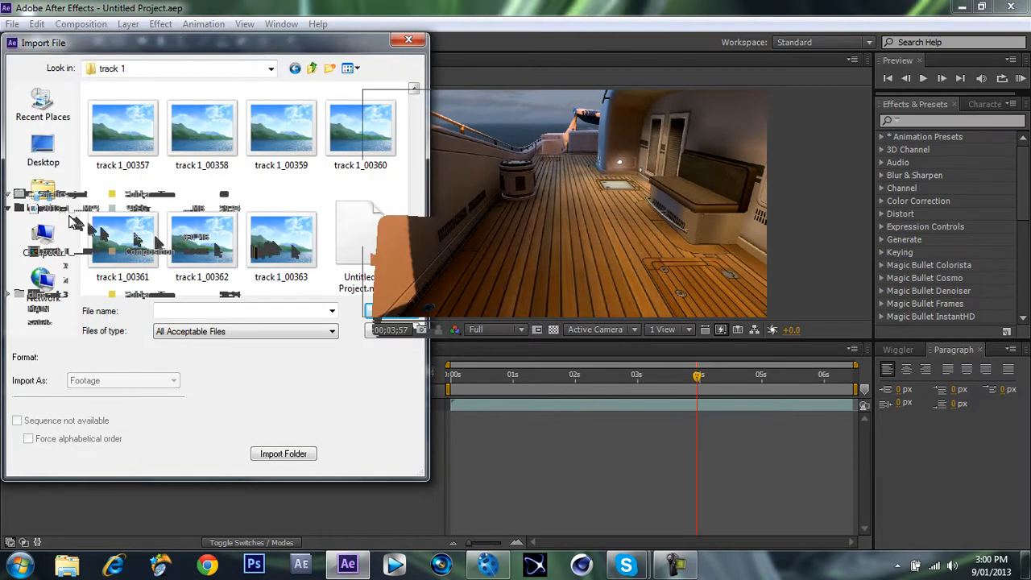
double_click(97, 246)
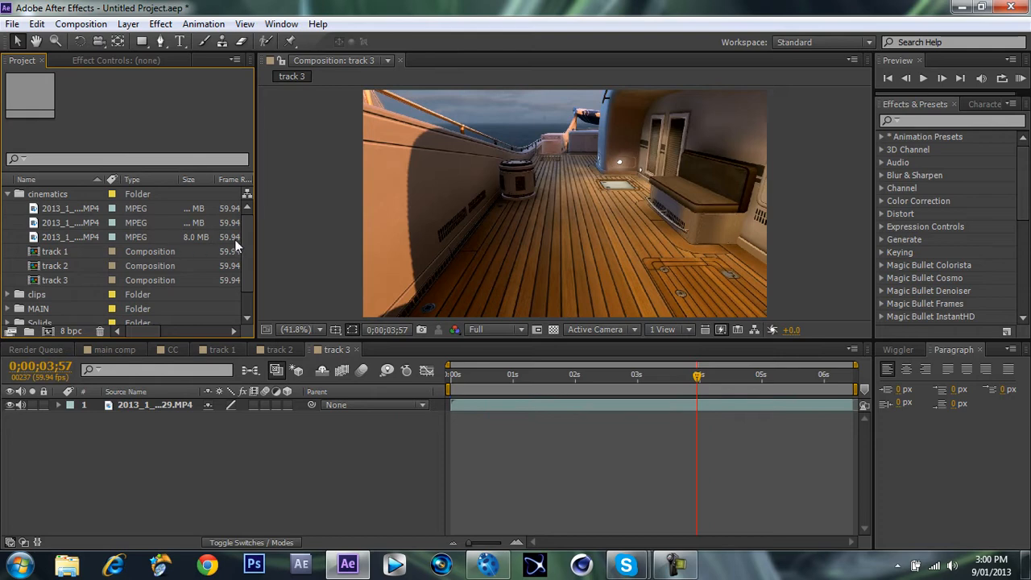
scroll(250, 235, down, 2)
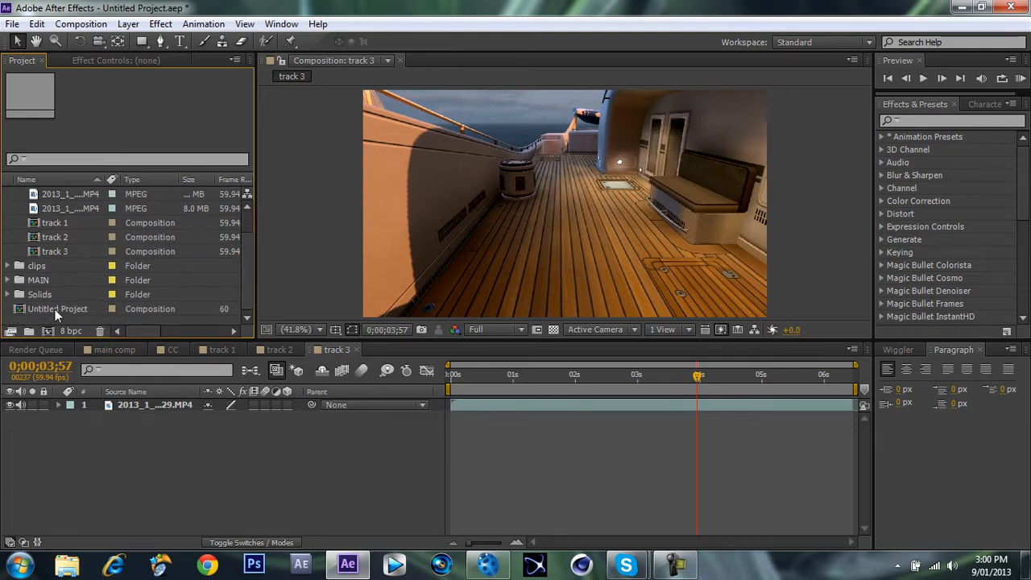
drag(55, 310, 29, 330)
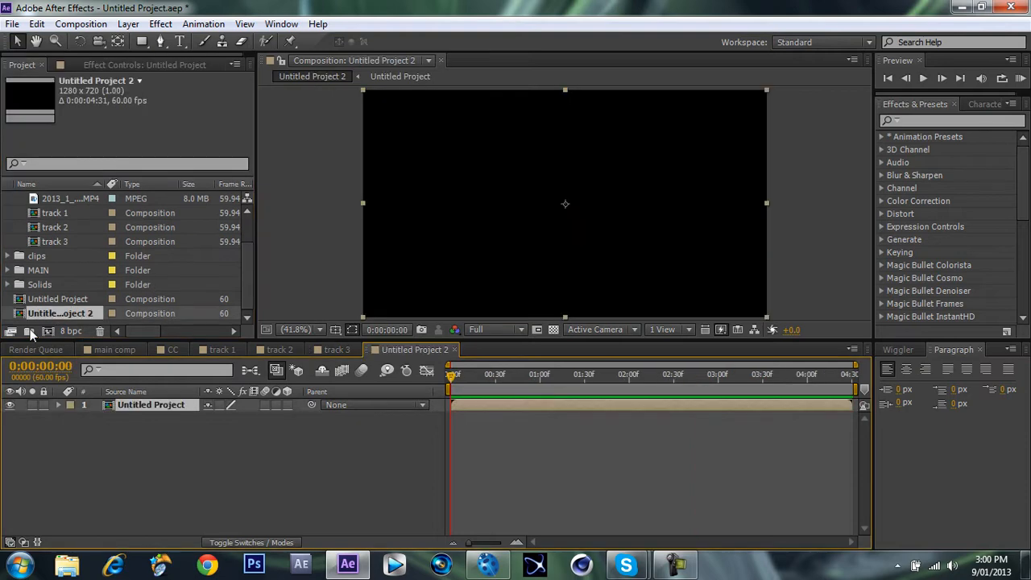
click(457, 349)
key(Delete)
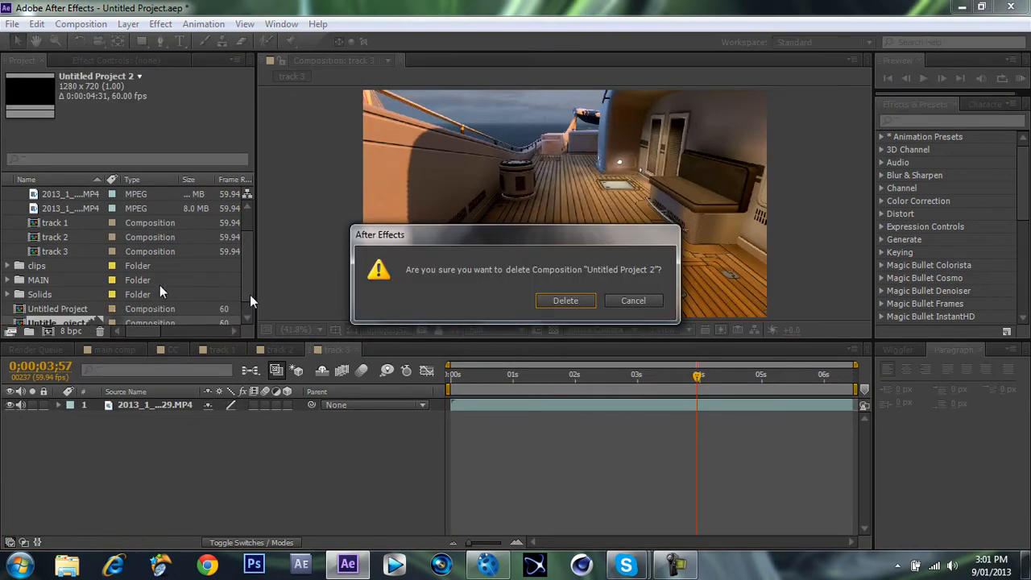
key(Return)
Open the imported Untitled Project composition and file it in the cinematics folder, collapsing that folder.
double_click(69, 309)
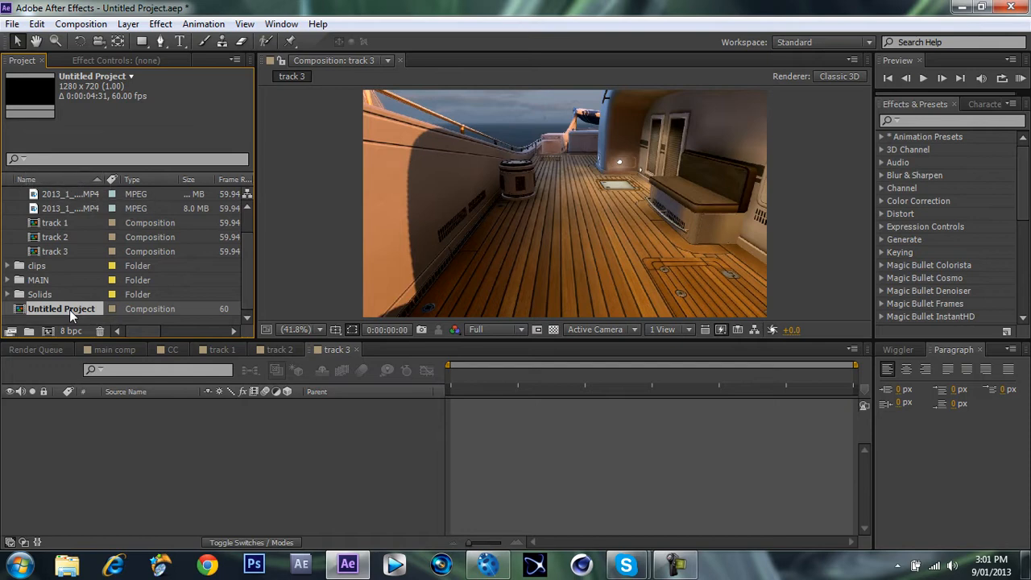
drag(69, 310, 125, 196)
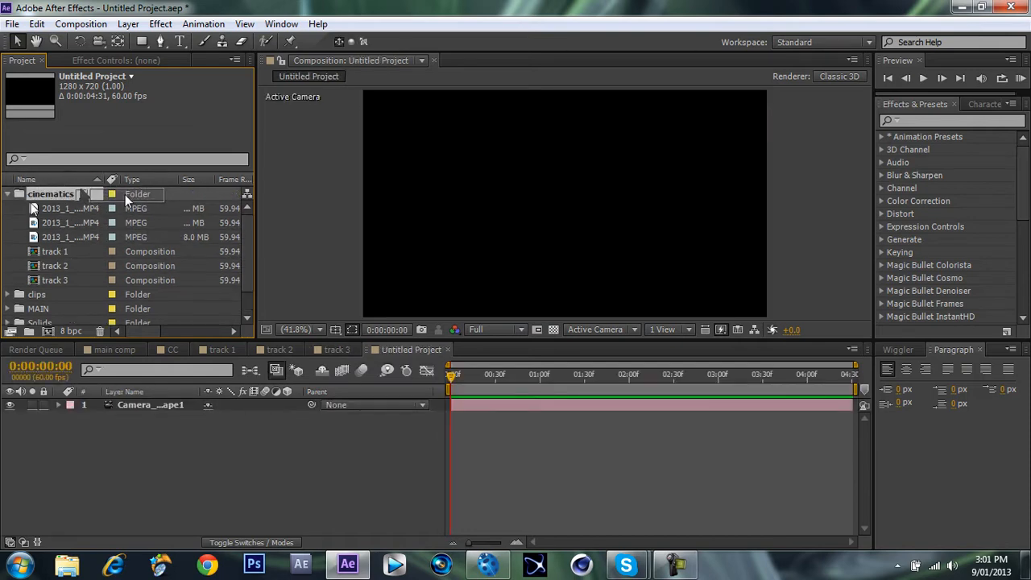
click(7, 194)
Copy the camera layer from the Untitled Project composition and paste it above the footage in the track 1 composition.
click(153, 401)
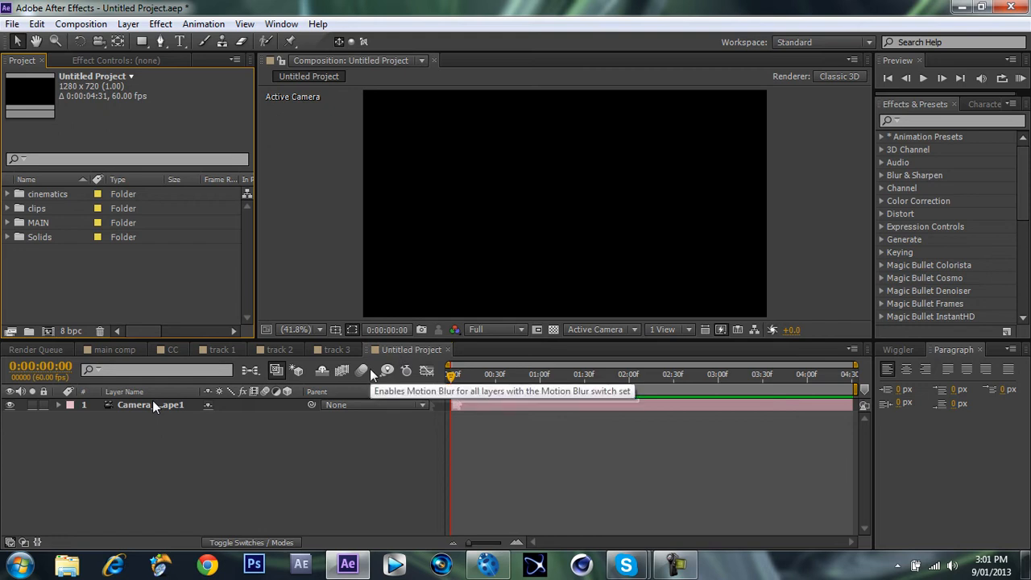
click(223, 350)
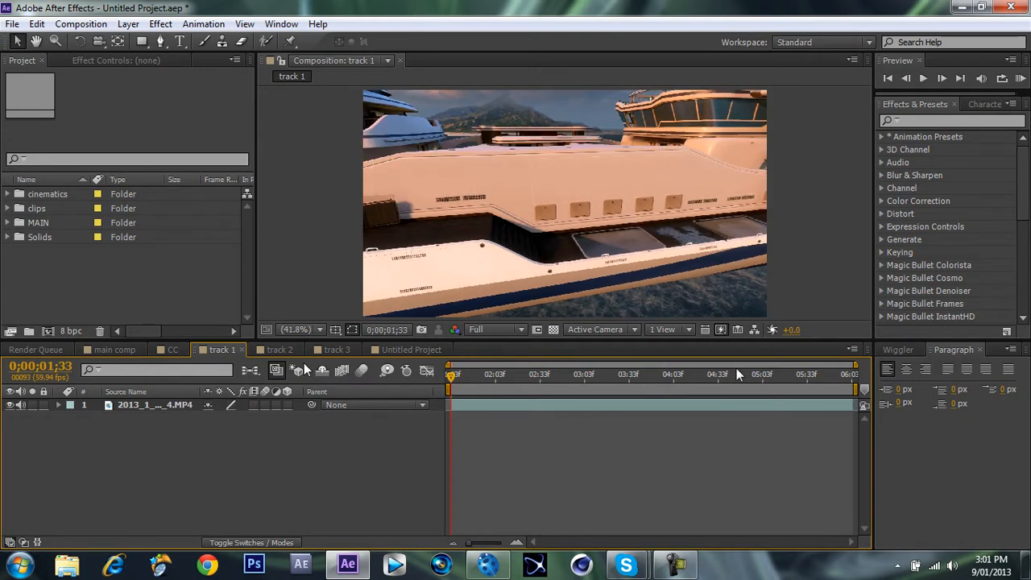
drag(737, 371, 824, 375)
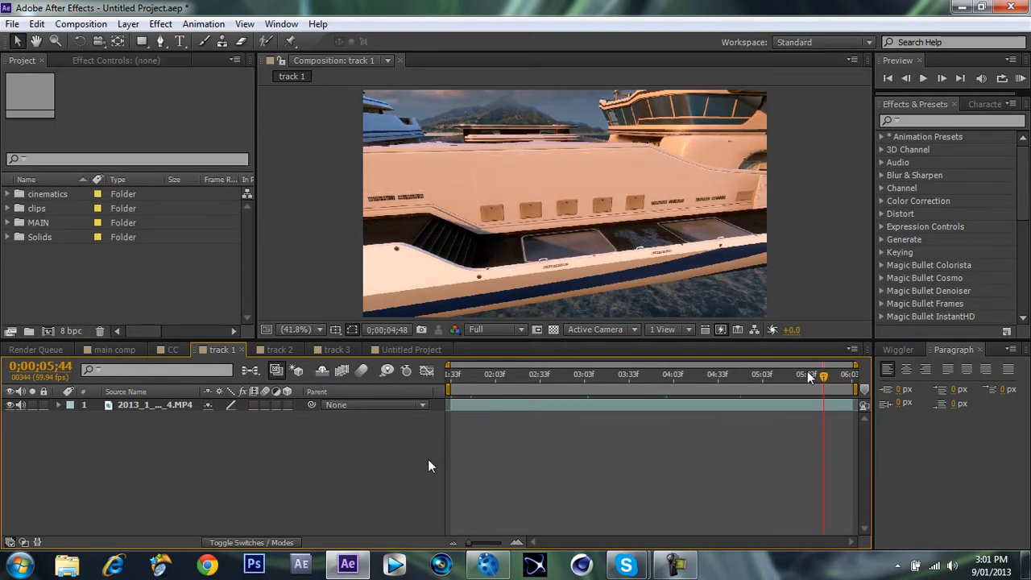
key(ctrl+v)
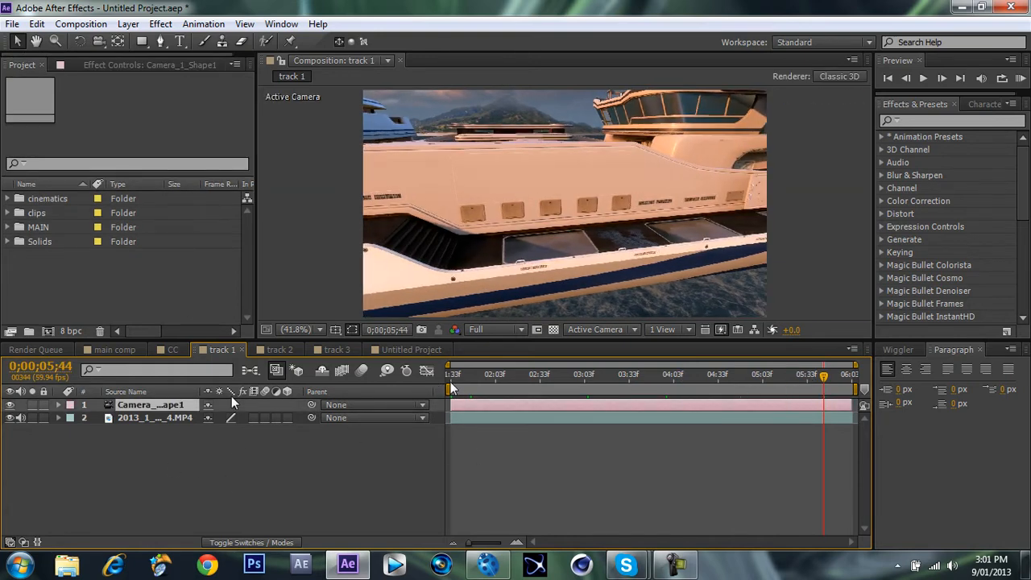
Add a text layer reading "Jedz Presents" over the yacht hull in the track 1 composition.
click(179, 41)
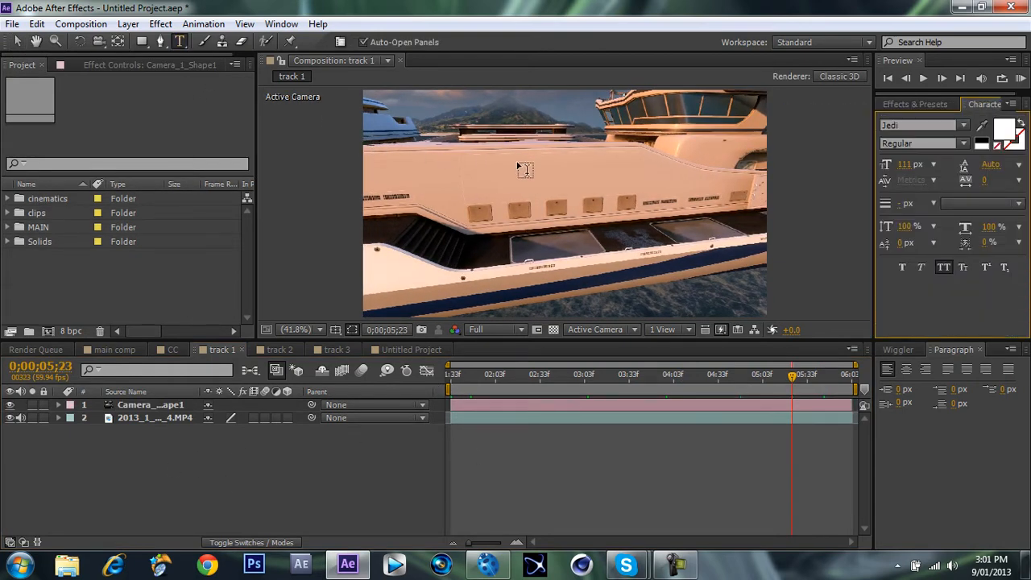
click(521, 168)
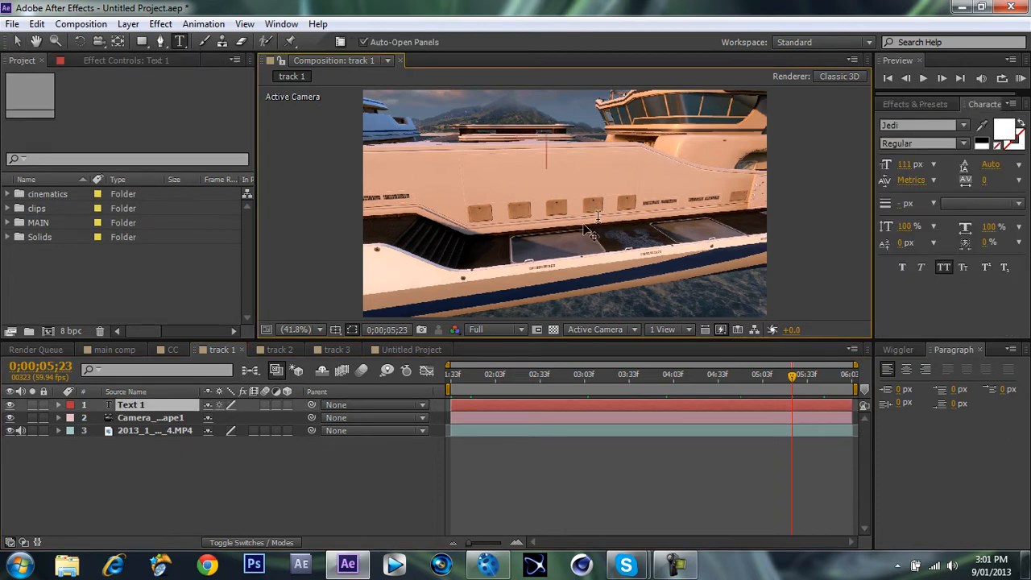
text(JEDZ)
key(BackSpace)
key(BackSpace)
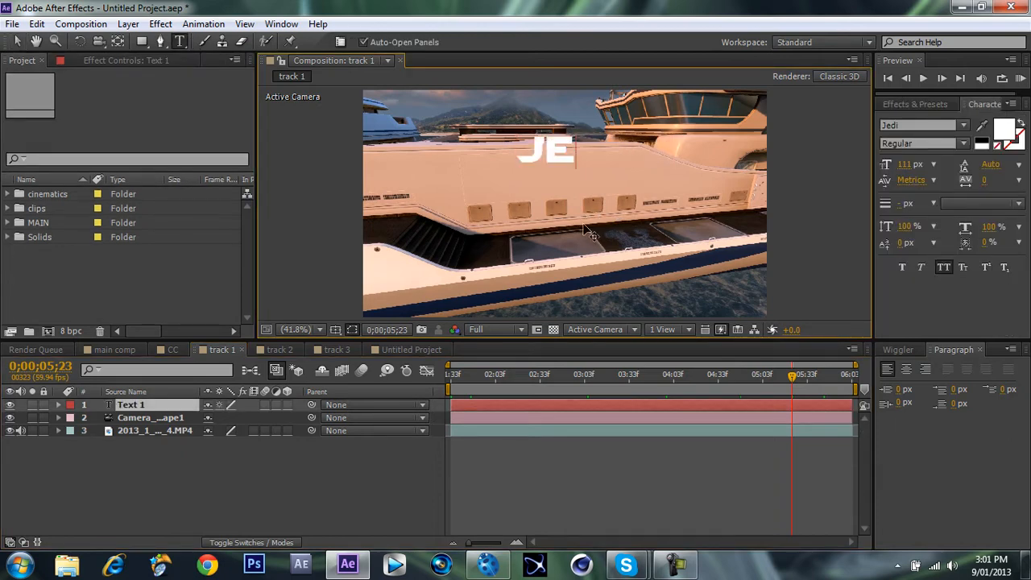
text(S)
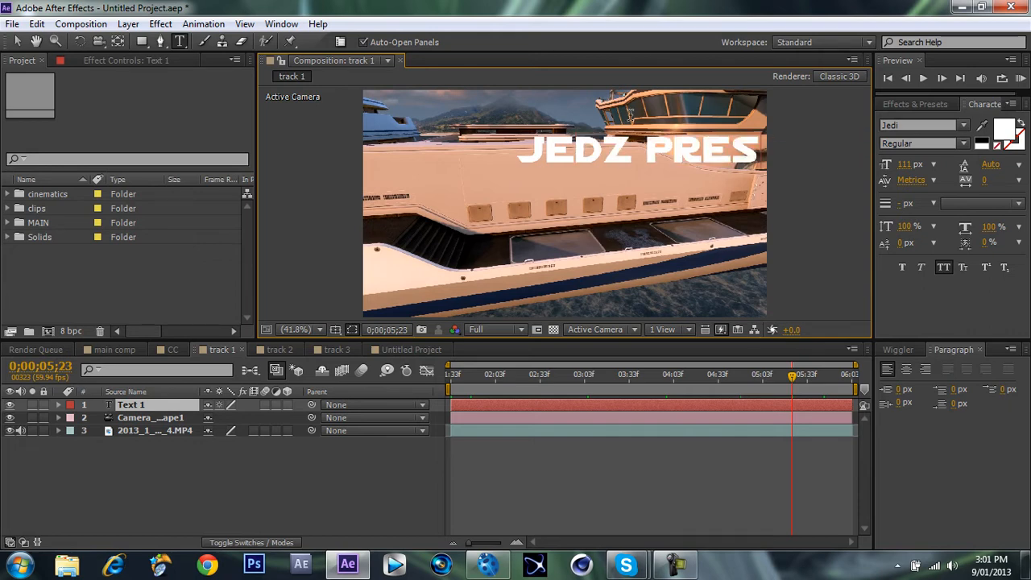
text(E)
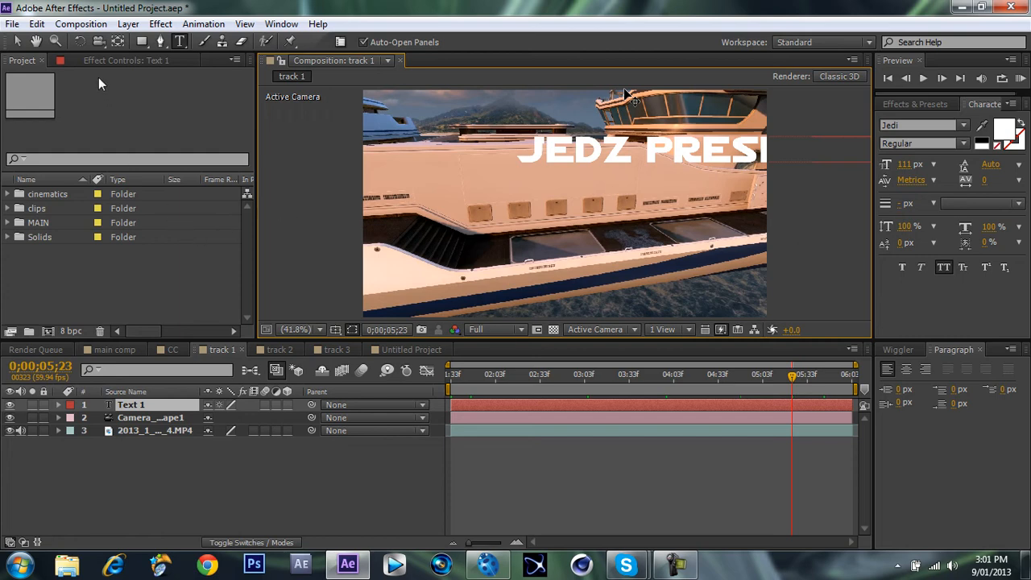
click(18, 42)
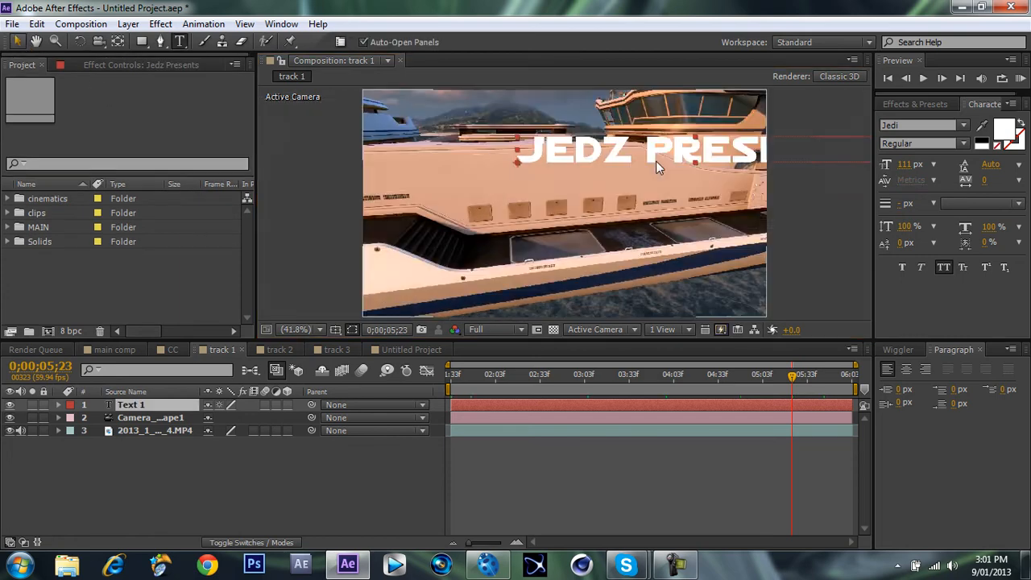
Reposition the Jedz Presents text centrally over the yacht hull, then hide its layer.
drag(705, 159, 535, 172)
key(ctrl+z)
click(182, 405)
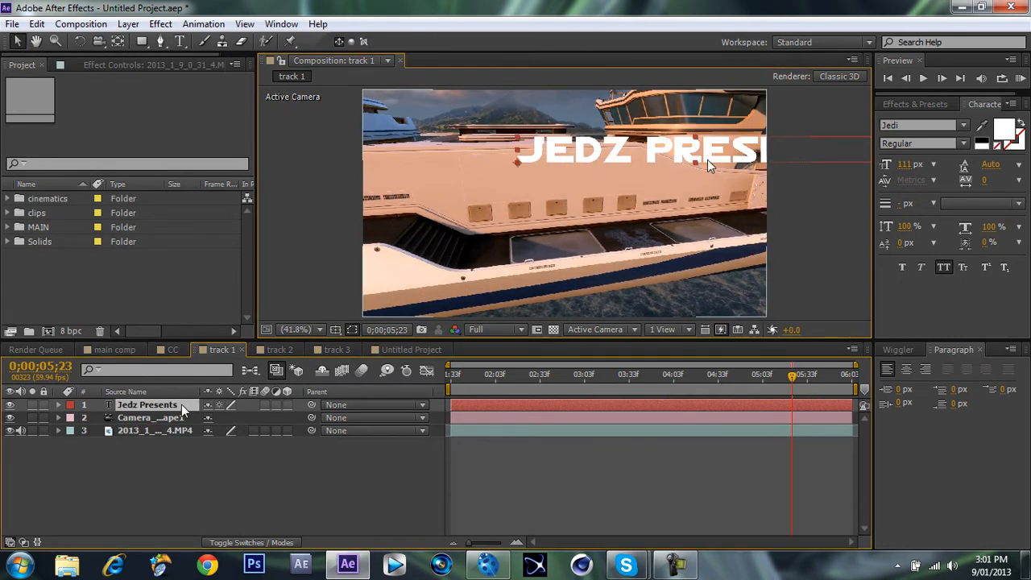
drag(709, 161, 580, 195)
key(ctrl+z)
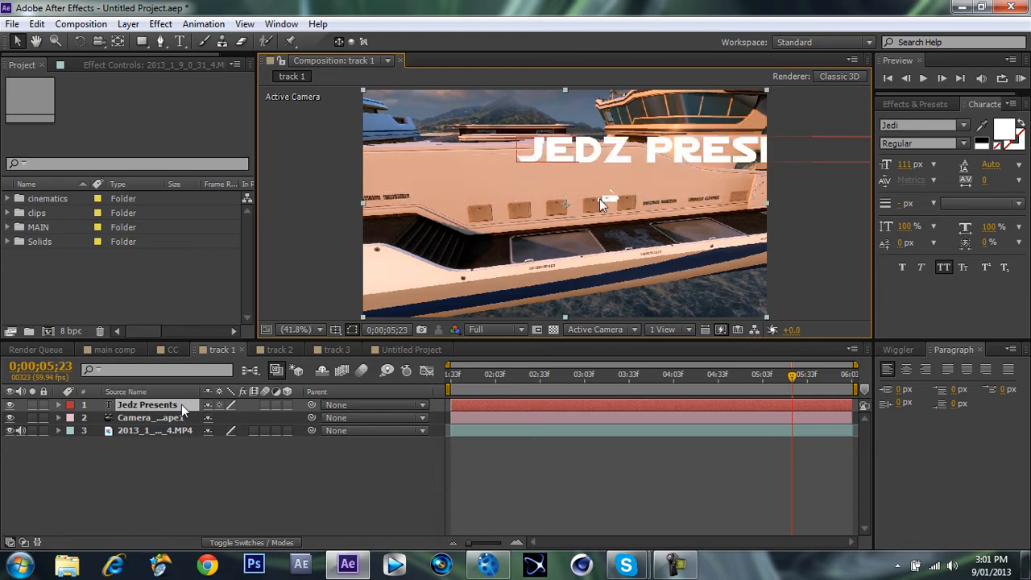
click(10, 404)
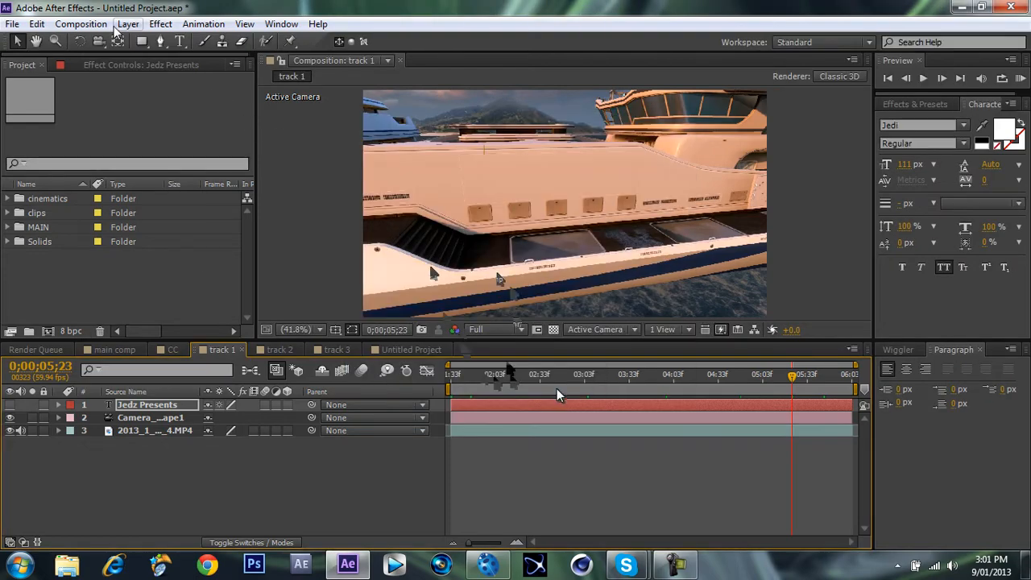
Add a black solid above the text layer and apply the Video Copilot Element effect to it.
click(553, 421)
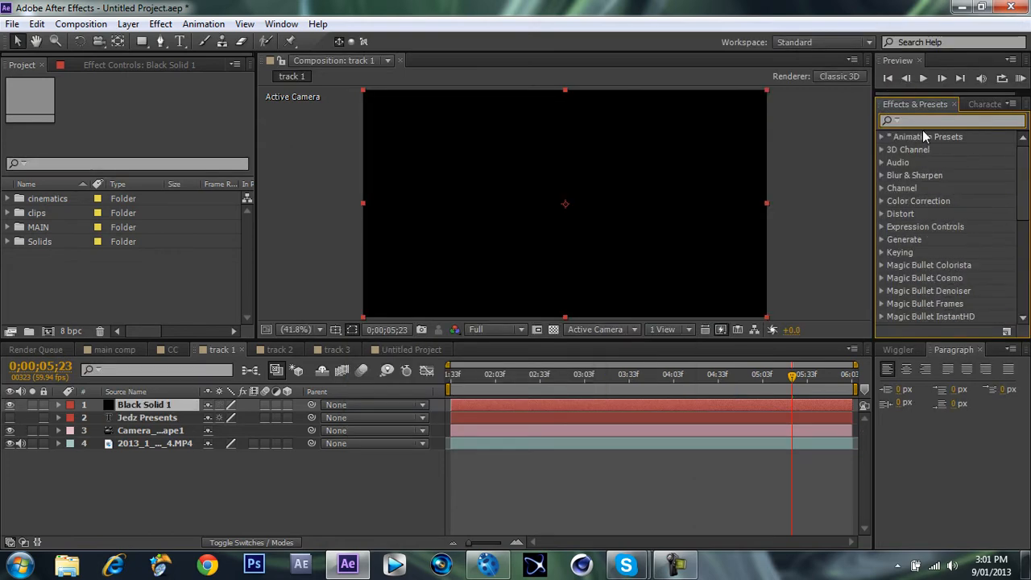
text(element)
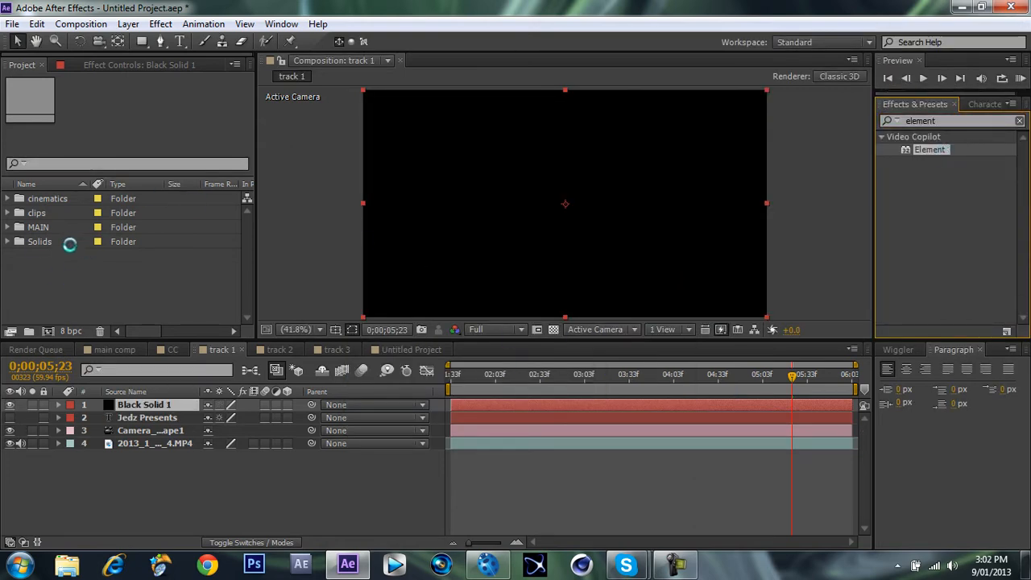
double_click(939, 150)
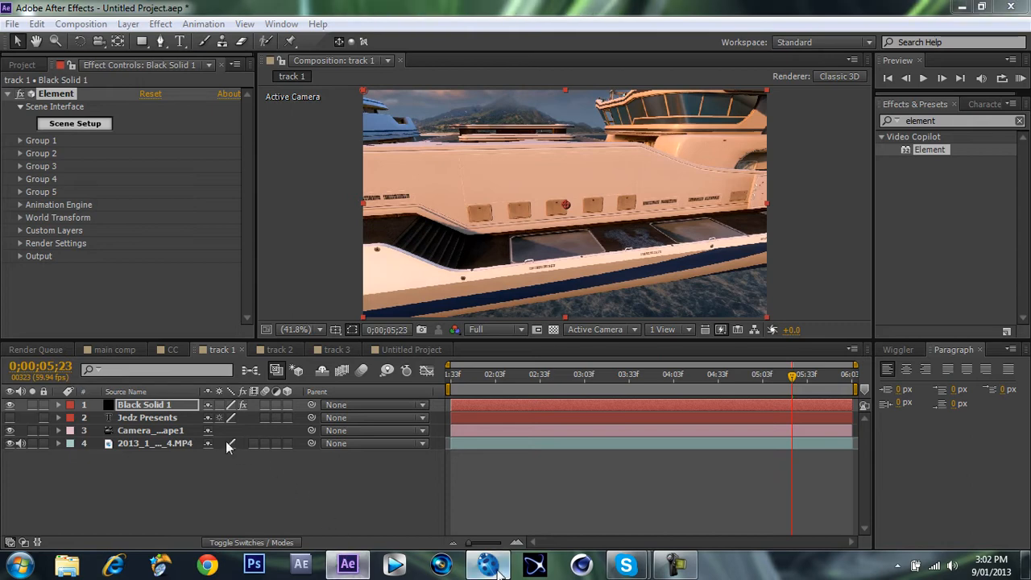
Duplicate the MP4 footage layer and freeze the lower copy at frame 0;00;05;23.
click(159, 444)
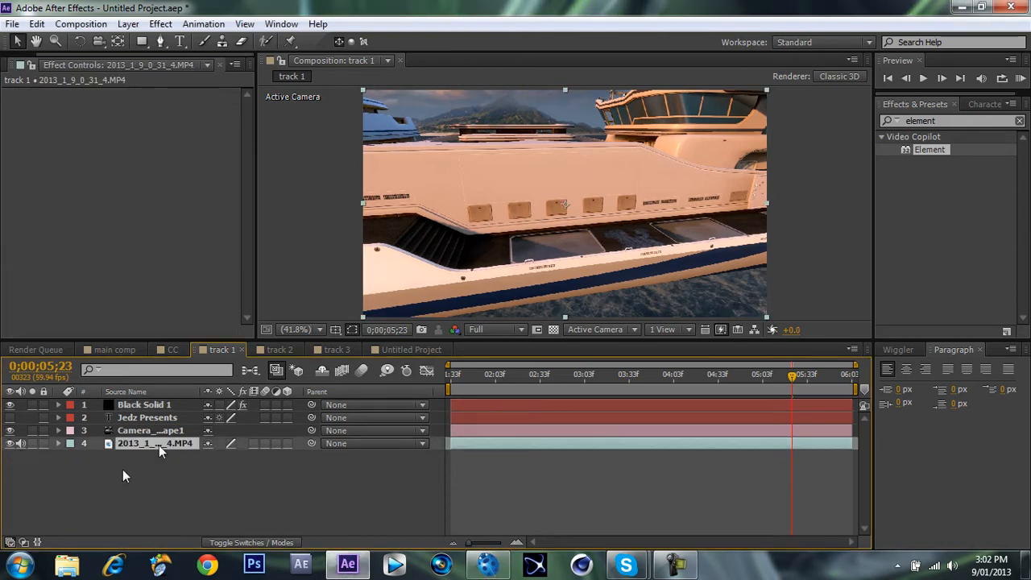
key(ctrl+d)
right_click(165, 461)
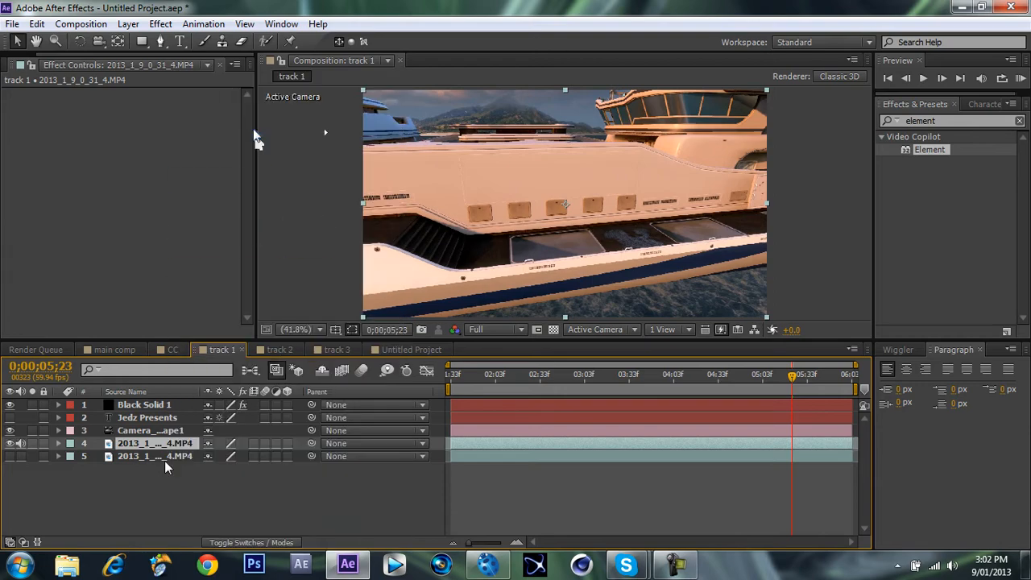
mouse_move(255, 147)
click(390, 197)
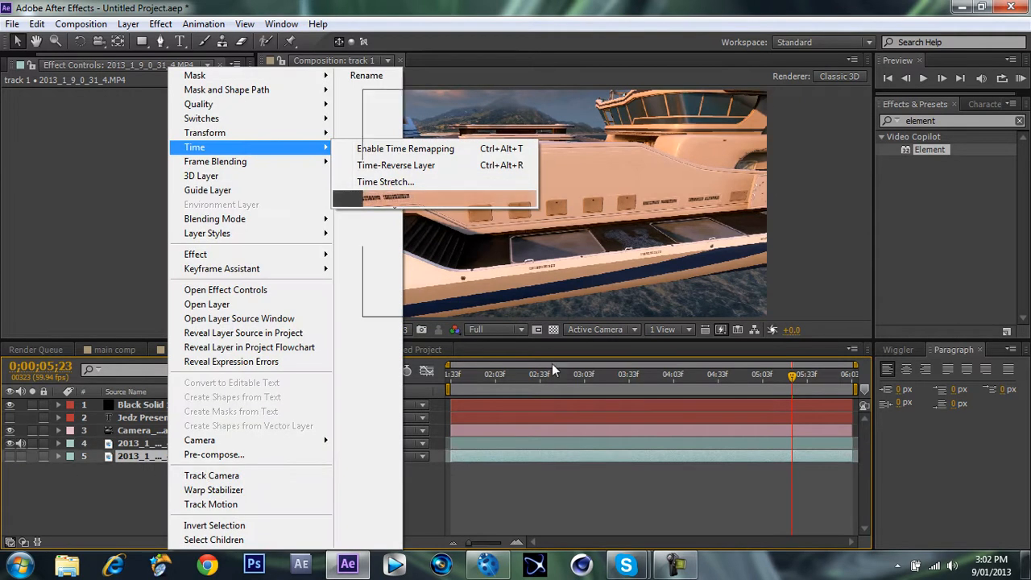
Assign the Jedz Presents layer as Path Layer 1 in the Element effect's custom text and masks on the black solid.
click(125, 403)
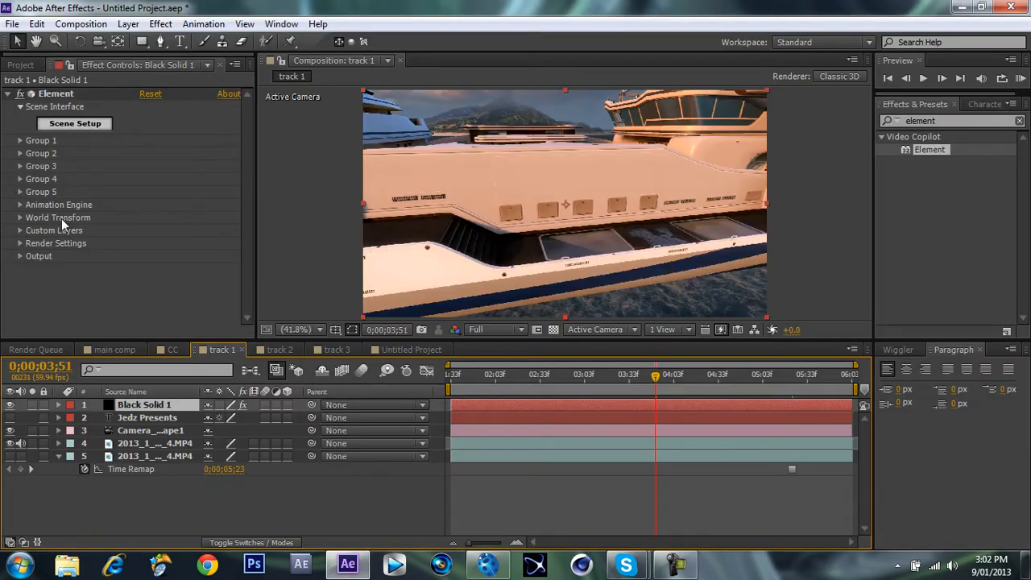
click(20, 231)
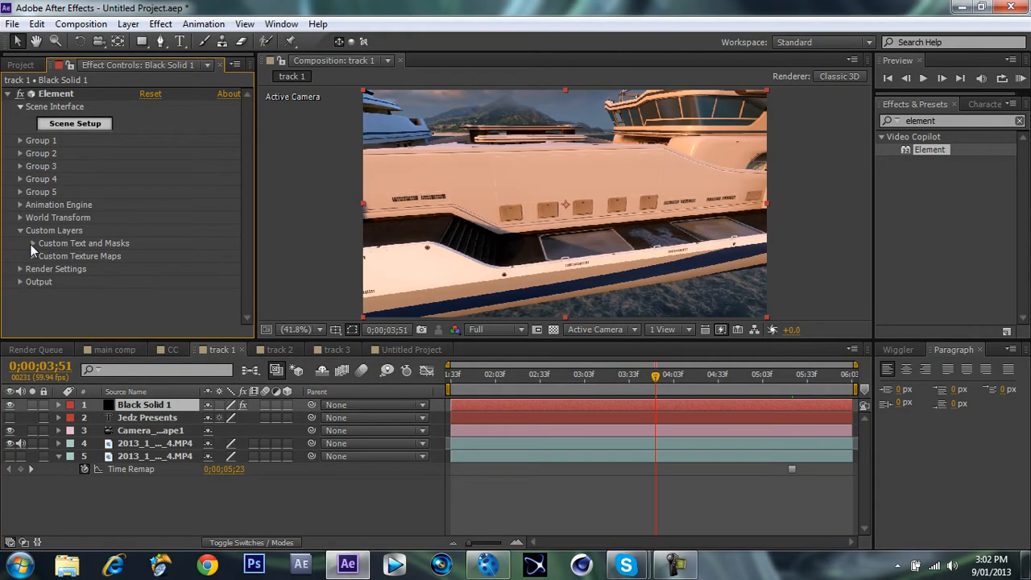
click(194, 251)
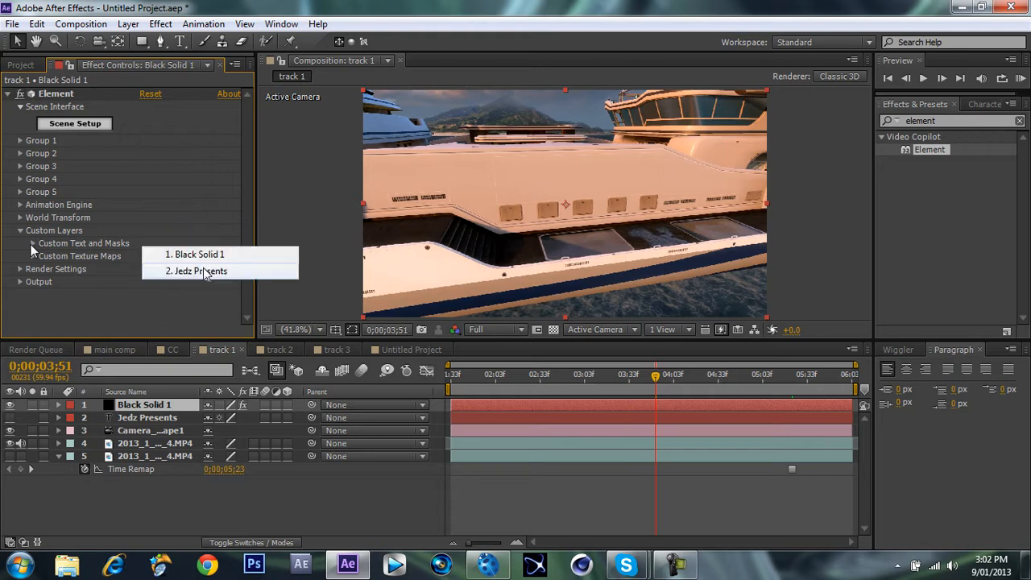
click(204, 270)
click(32, 244)
scroll(69, 202, down, 1)
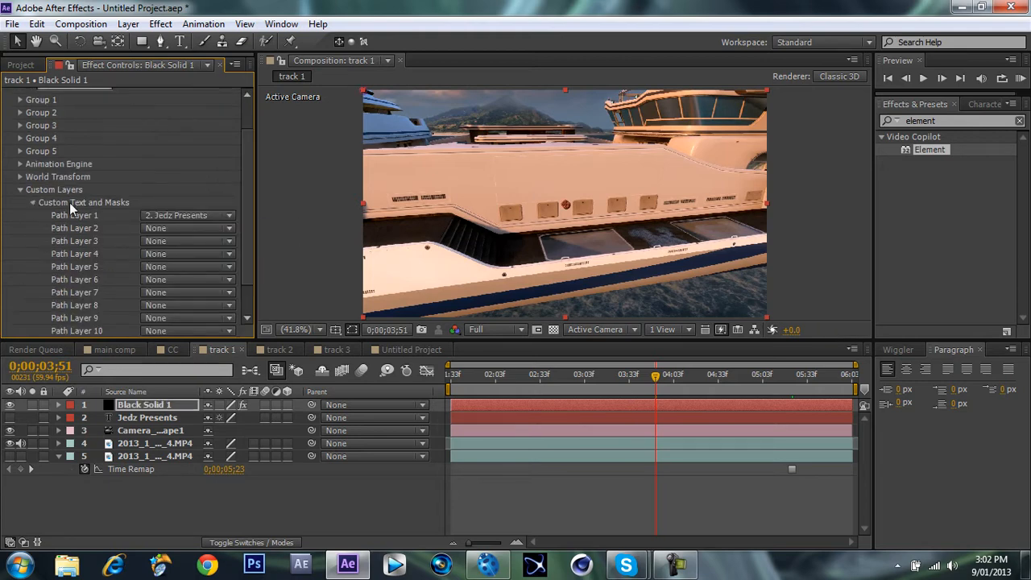
click(32, 202)
Assign the frozen footage layer as Layer 1 of Element's custom texture maps.
click(31, 256)
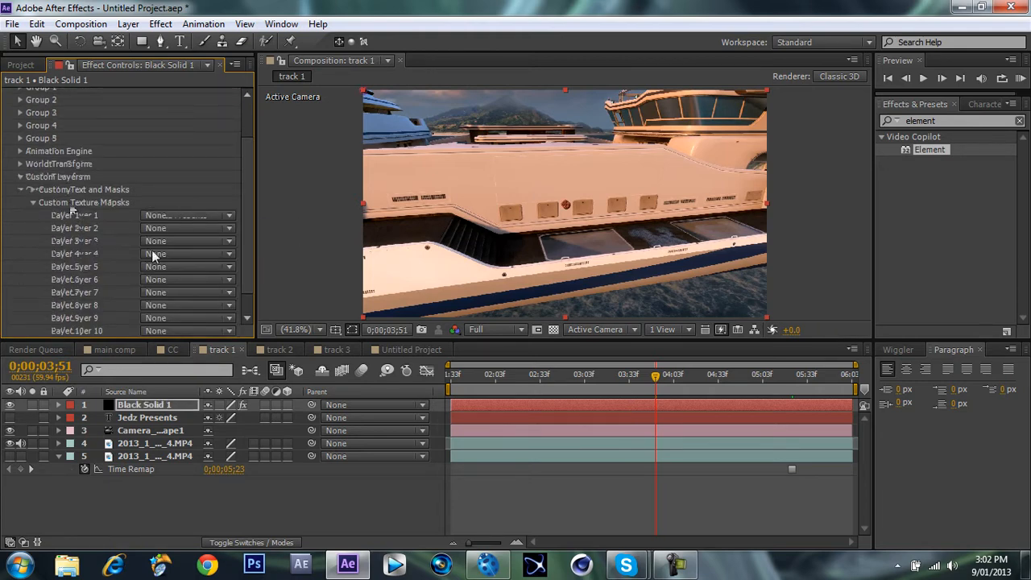
click(164, 228)
click(163, 228)
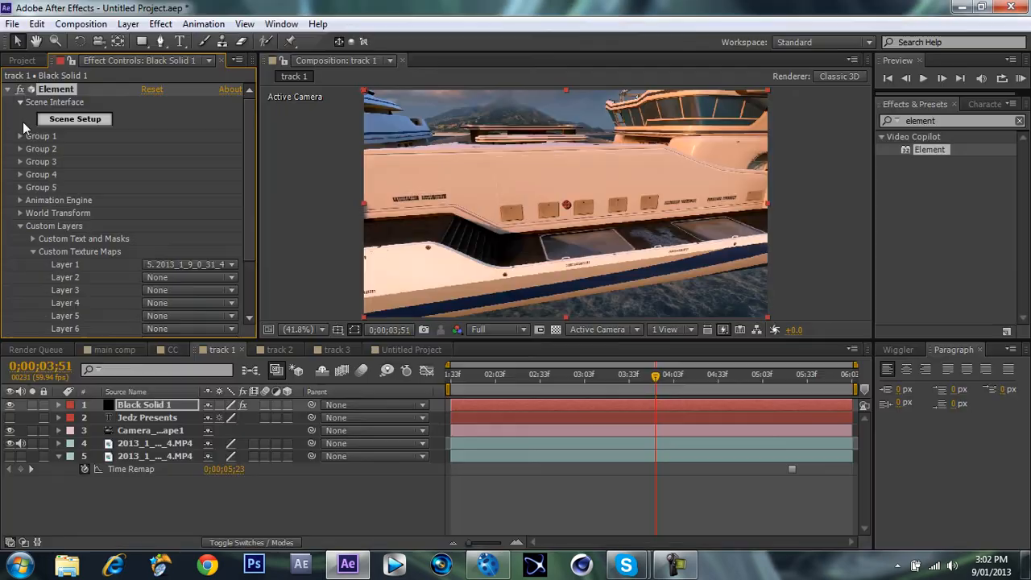
In Element's Scene Setup, extrude the text path and use Custom Layer 1 as the environment texture.
click(75, 118)
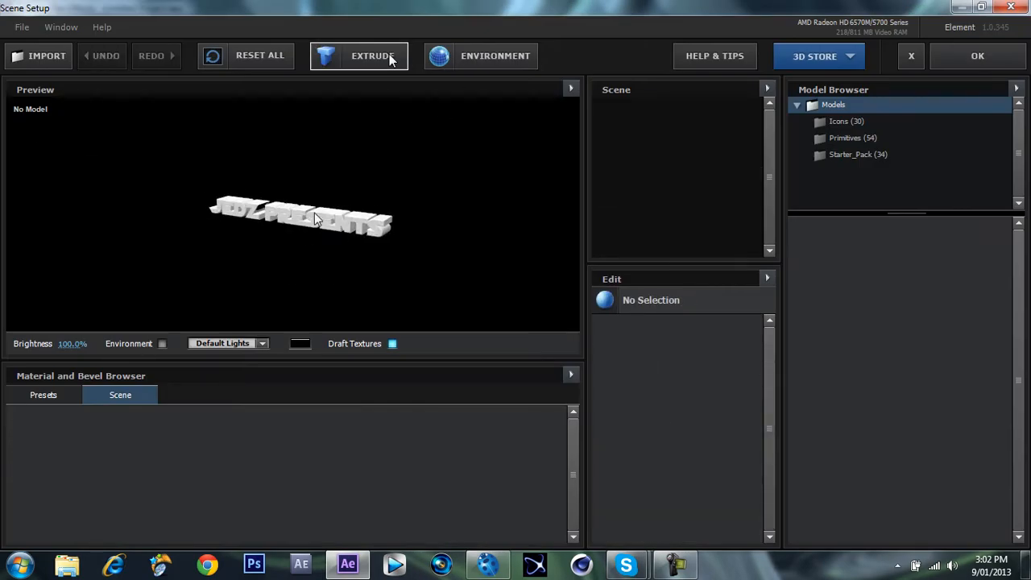
click(467, 56)
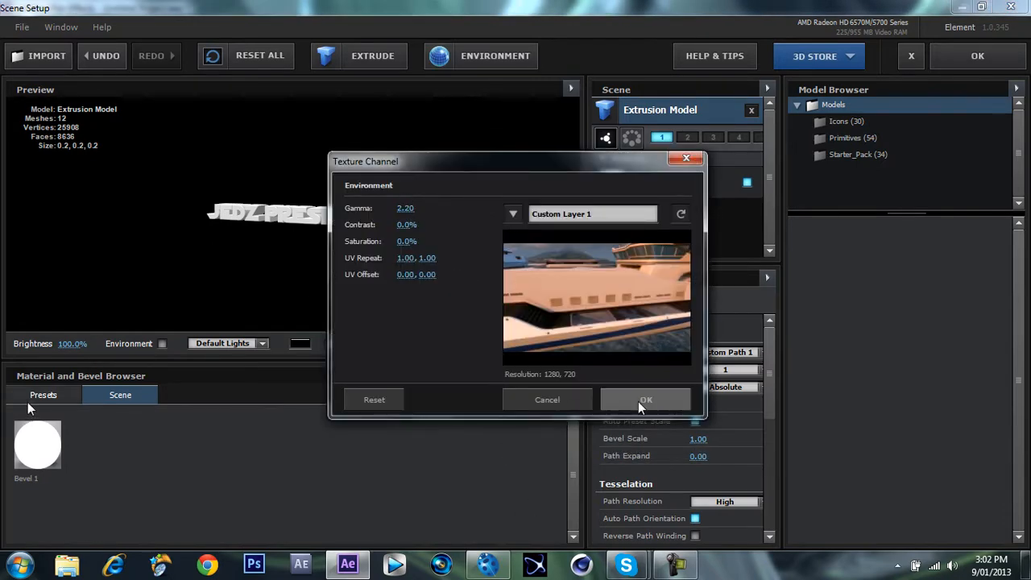
click(638, 401)
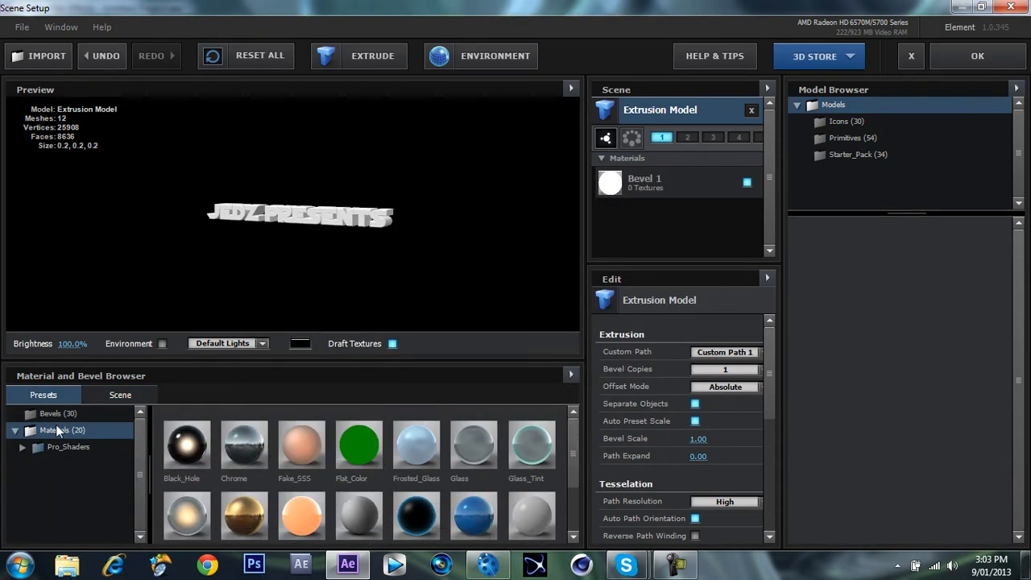
Apply the Caution bevel preset to the extruded text, set Bevel Scale to 0.29, and accept the scene.
click(55, 415)
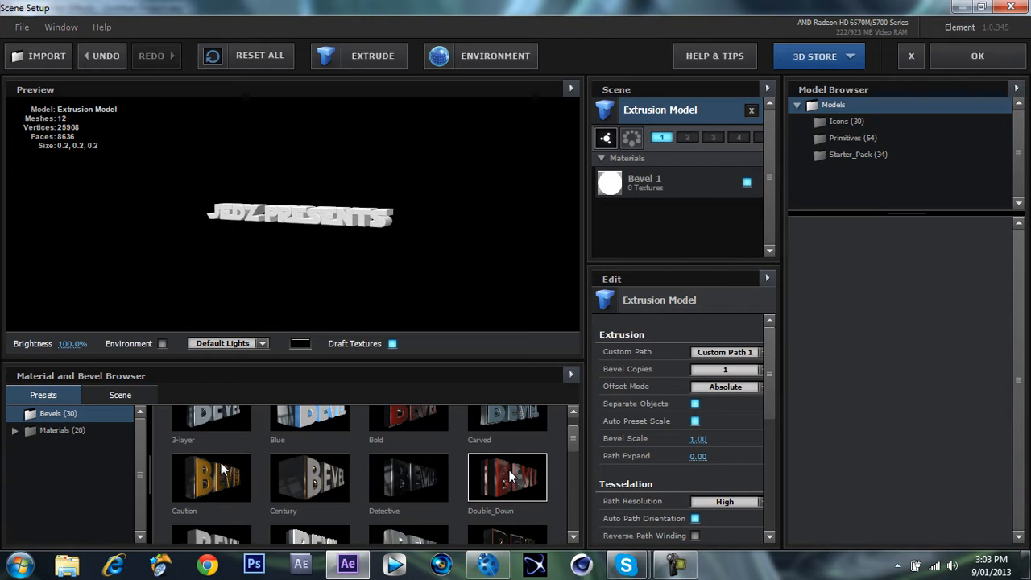
drag(370, 244, 355, 208)
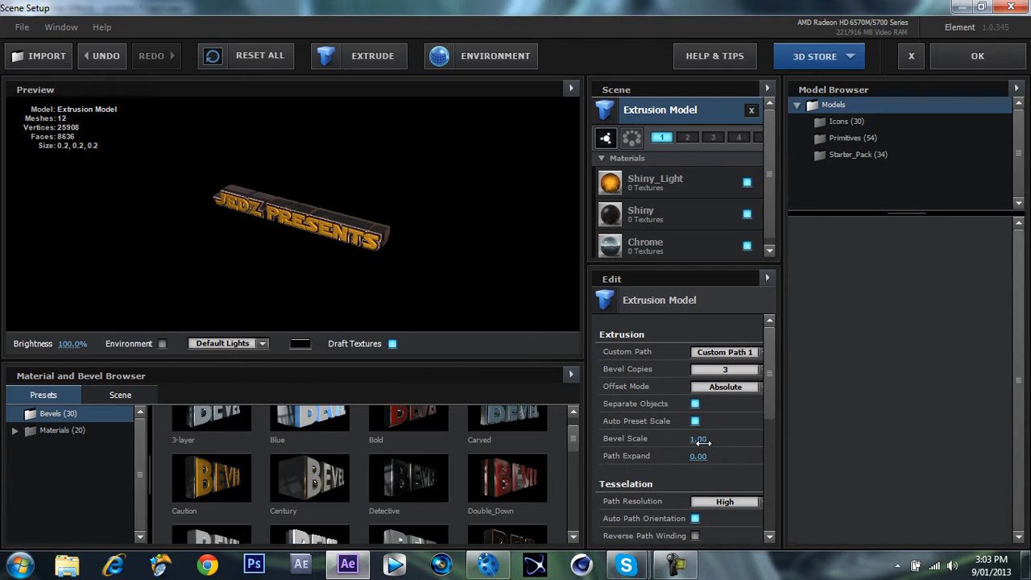
drag(697, 440, 718, 445)
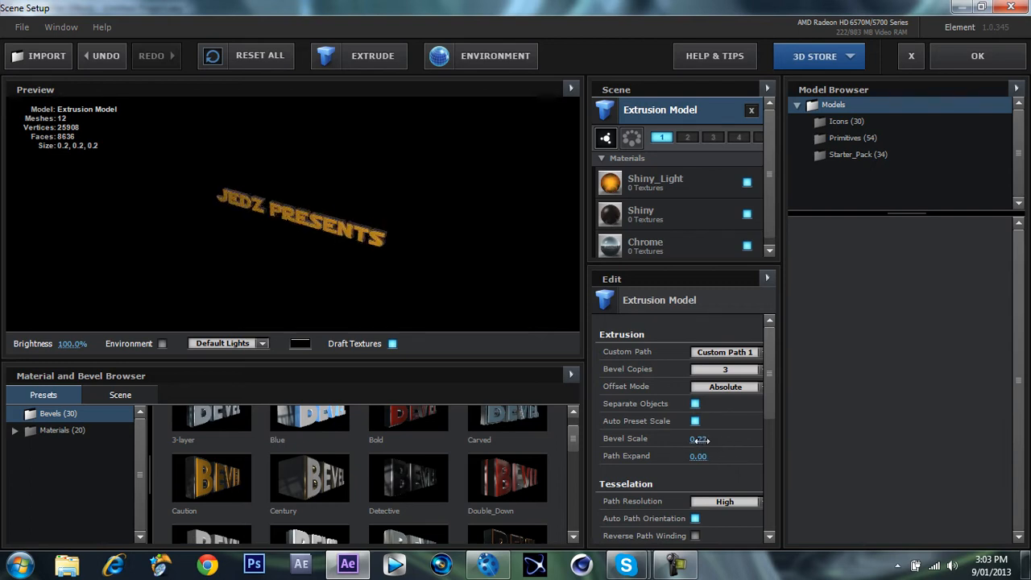
click(977, 56)
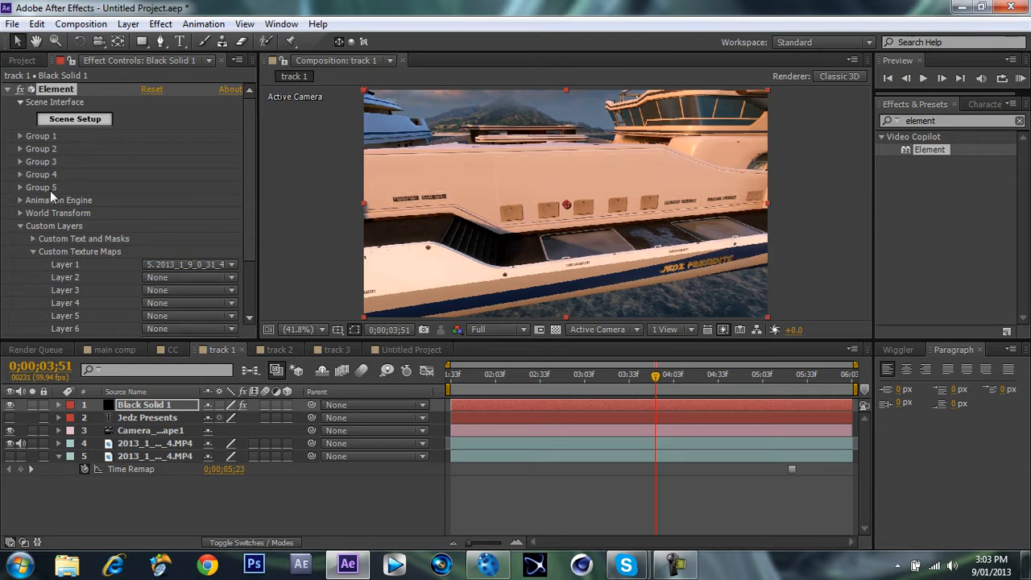
Set Group 1's Particle Replicator Position XY to 0, 0.
click(20, 136)
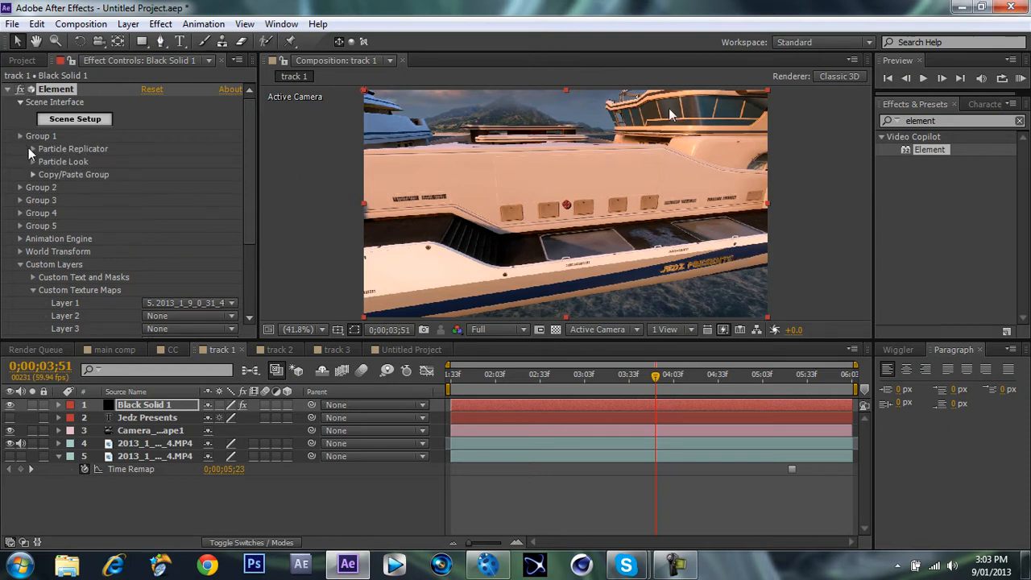
click(33, 149)
click(168, 187)
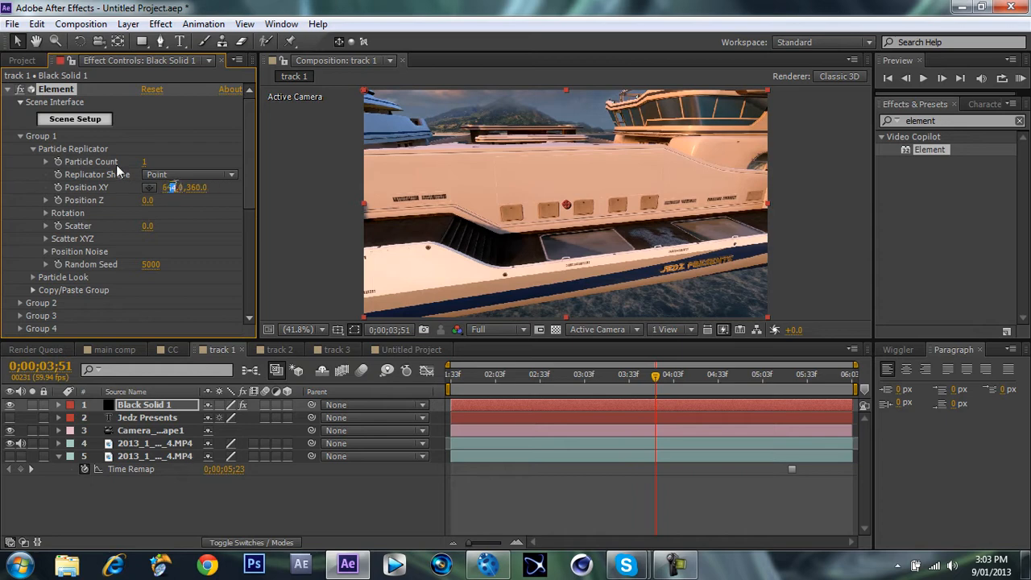
key(Tab)
text(0)
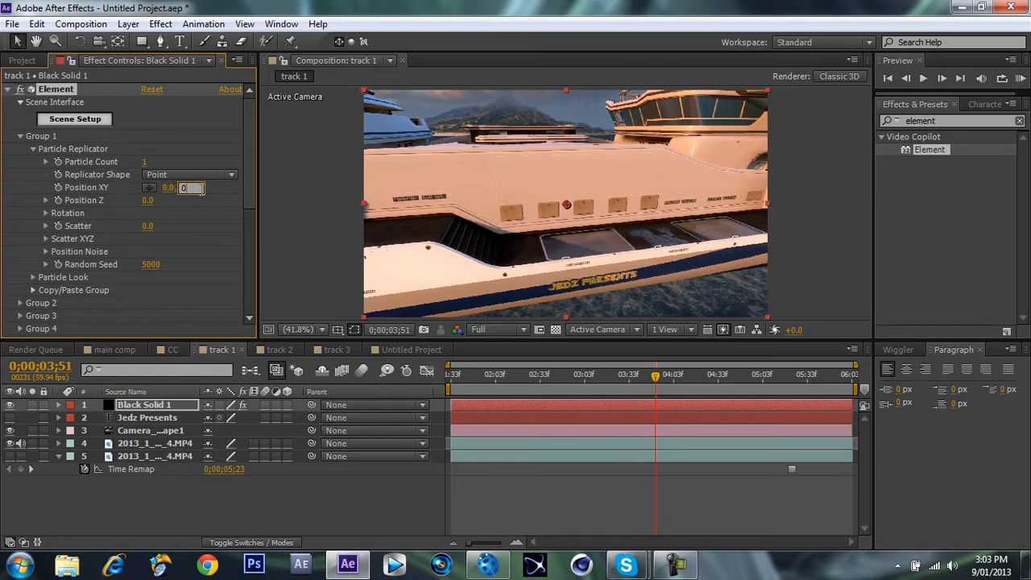
key(Return)
key(ctrl+z)
text(0)
key(Return)
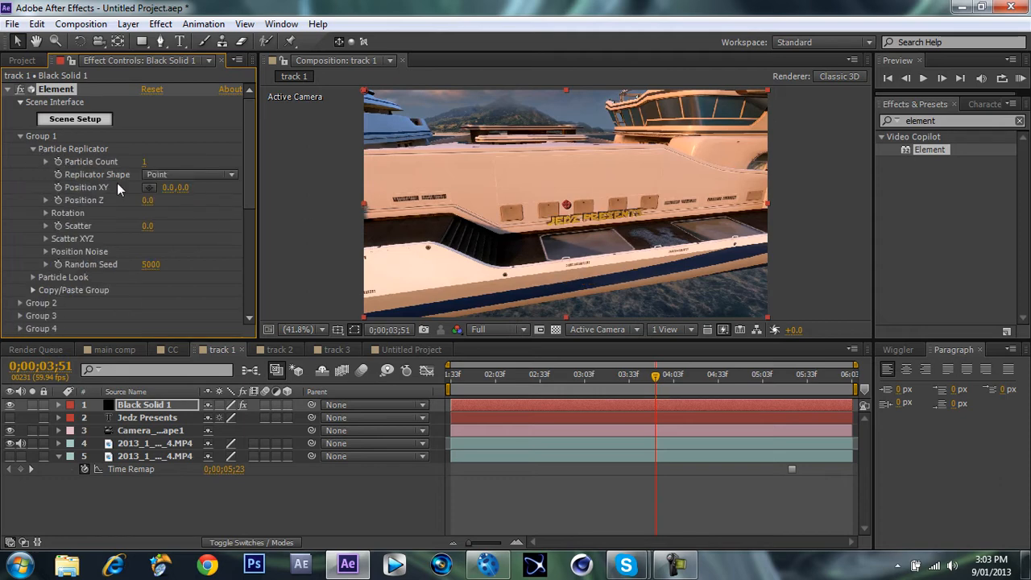
Enlarge the 3D text by setting Group 1's Particle Look size to 20.66.
click(33, 149)
click(33, 162)
drag(152, 174, 954, 106)
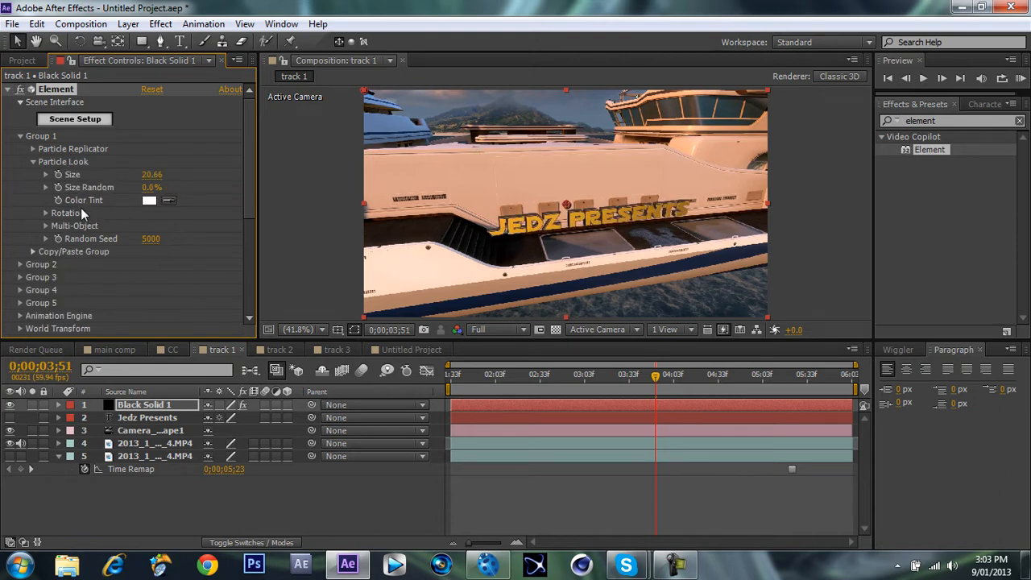
Move the 3D text onto the yacht's upper hull by setting Group 1's Position XY to -27, -196.
click(33, 149)
drag(166, 189, 176, 189)
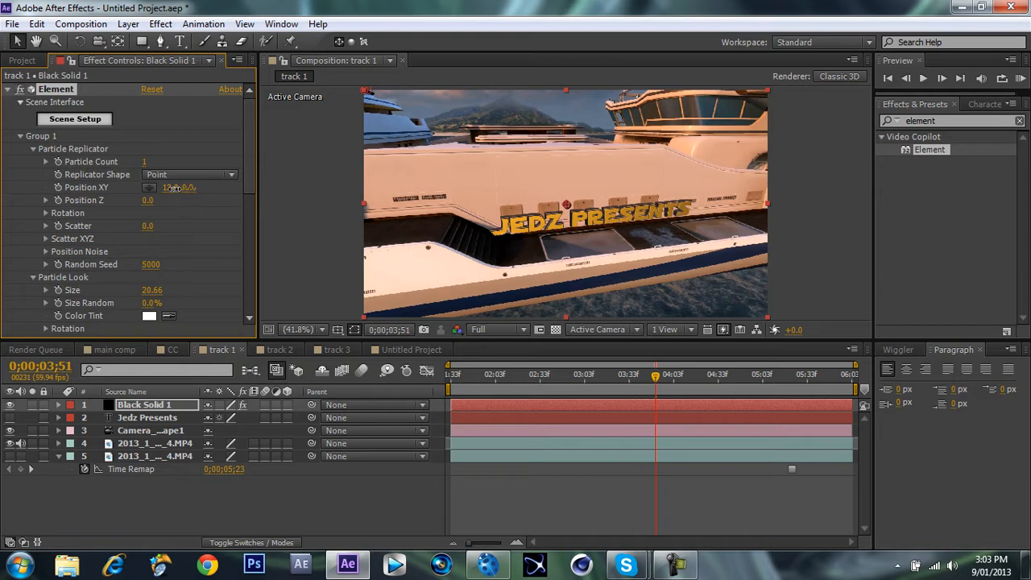
drag(176, 187, 26, 210)
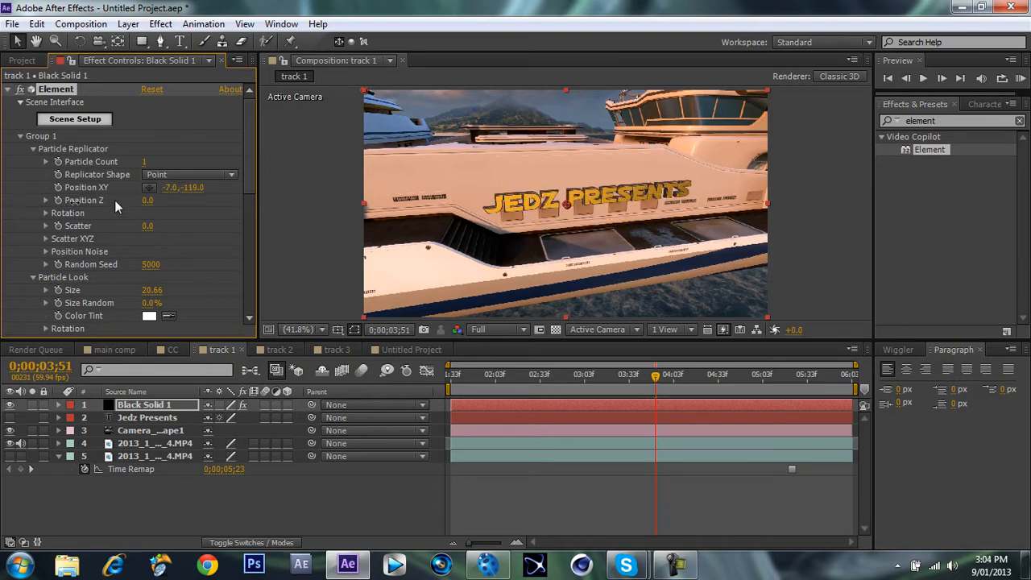
drag(193, 188, 162, 187)
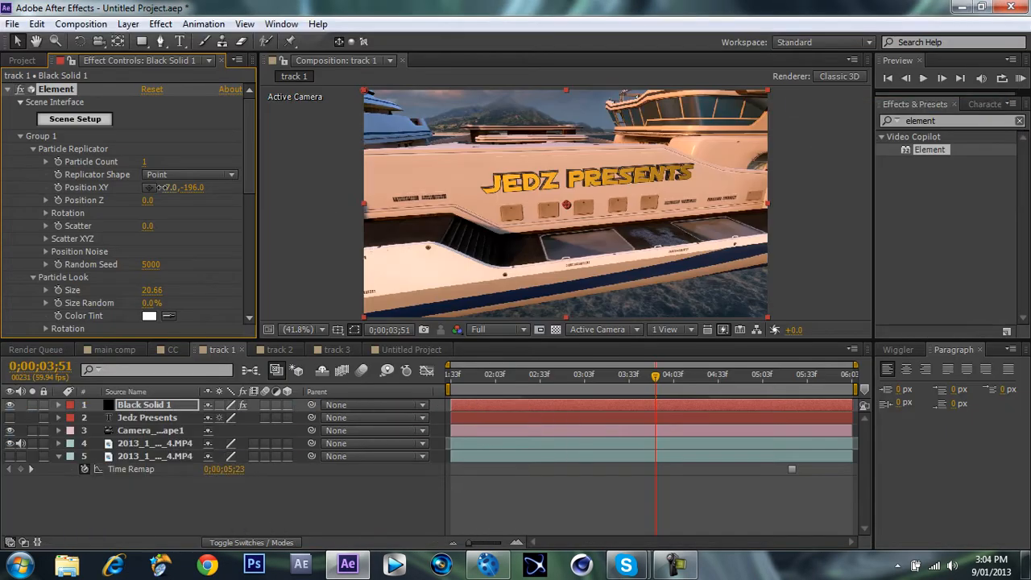
Add the plane primitive to the Element scene, assign it to group 2, and accept the scene.
click(75, 119)
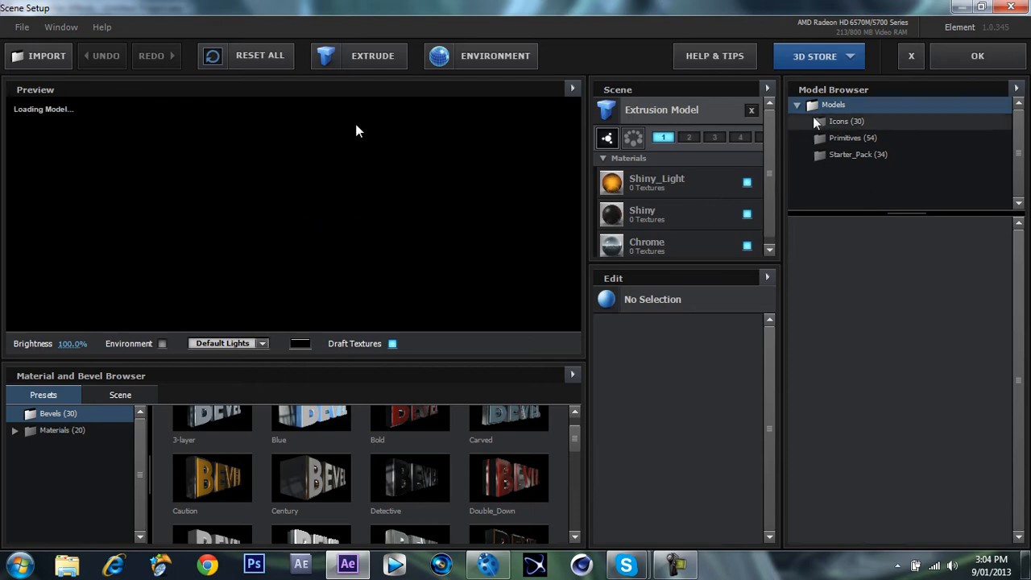
click(843, 141)
drag(1020, 265, 1024, 323)
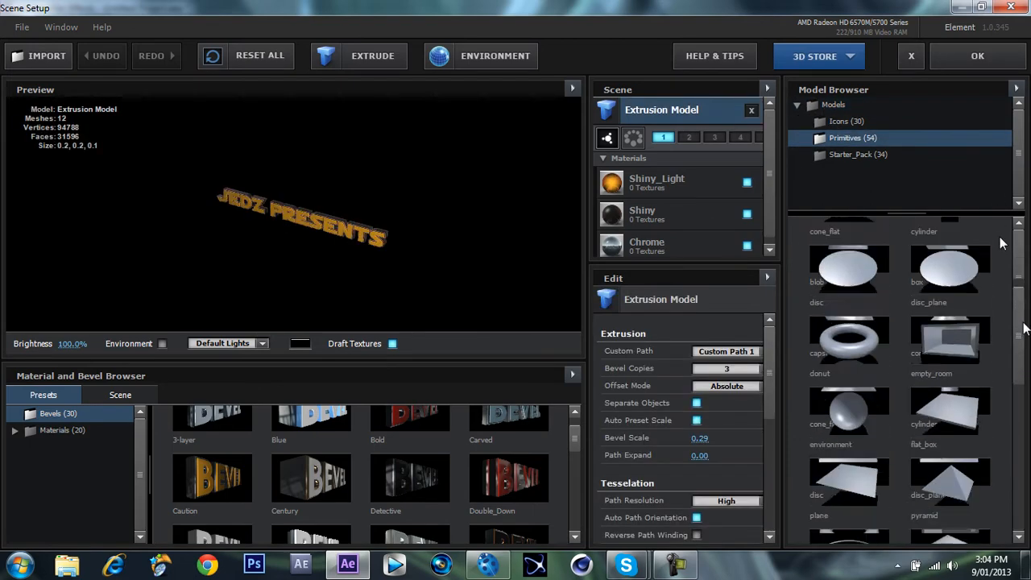
scroll(1000, 237, up, 5)
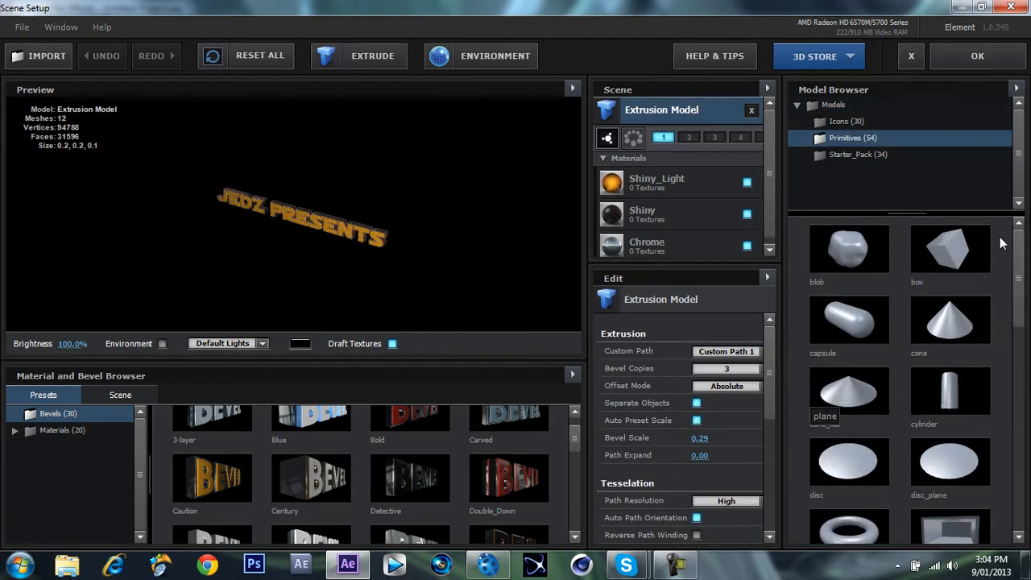
click(849, 385)
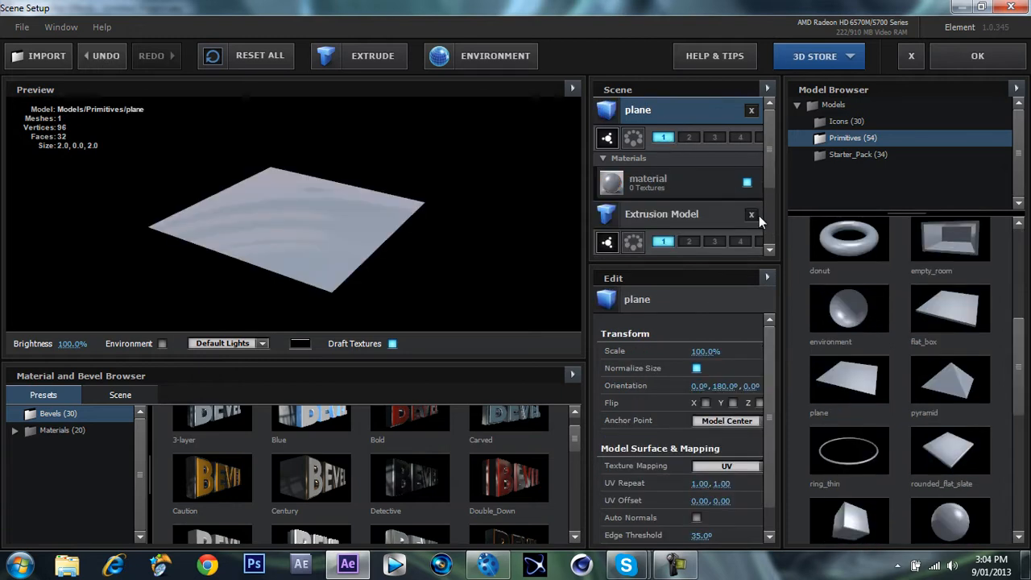
click(689, 138)
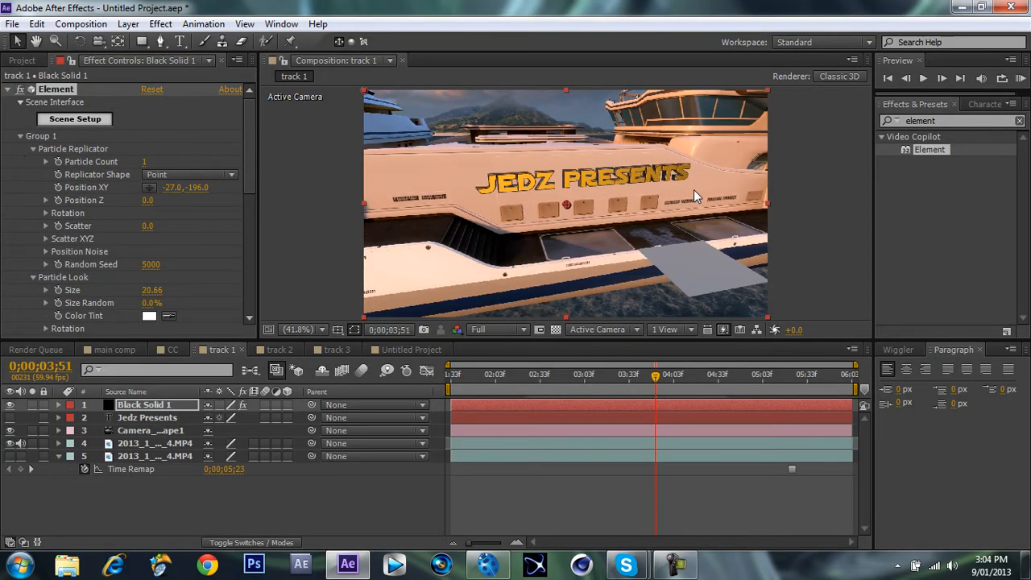
Set Group 2's Particle Replicator Position XY to 0, 0.
click(20, 136)
click(20, 149)
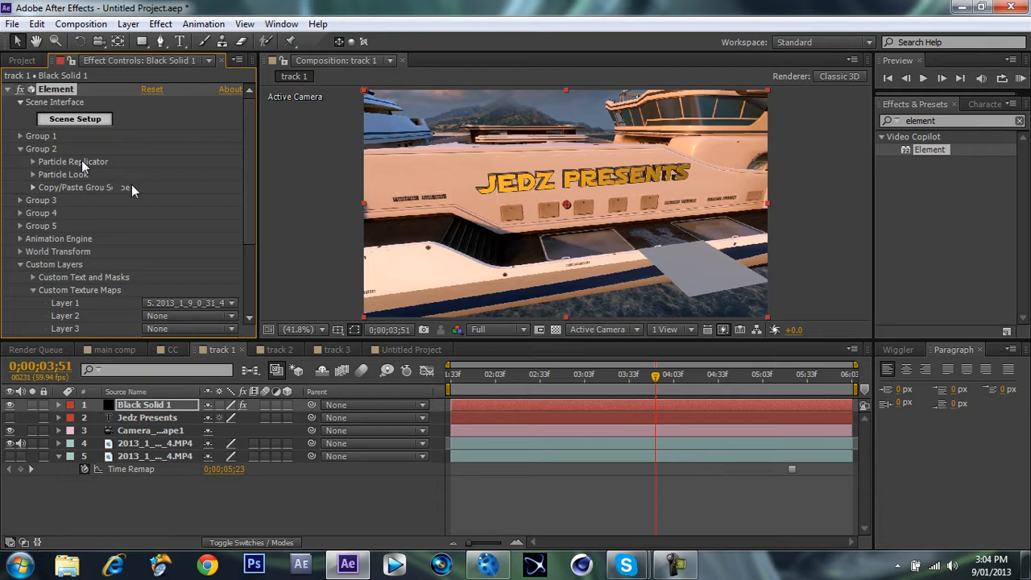
click(179, 202)
text(0)
key(Return)
click(187, 200)
text(0,0.0)
key(Return)
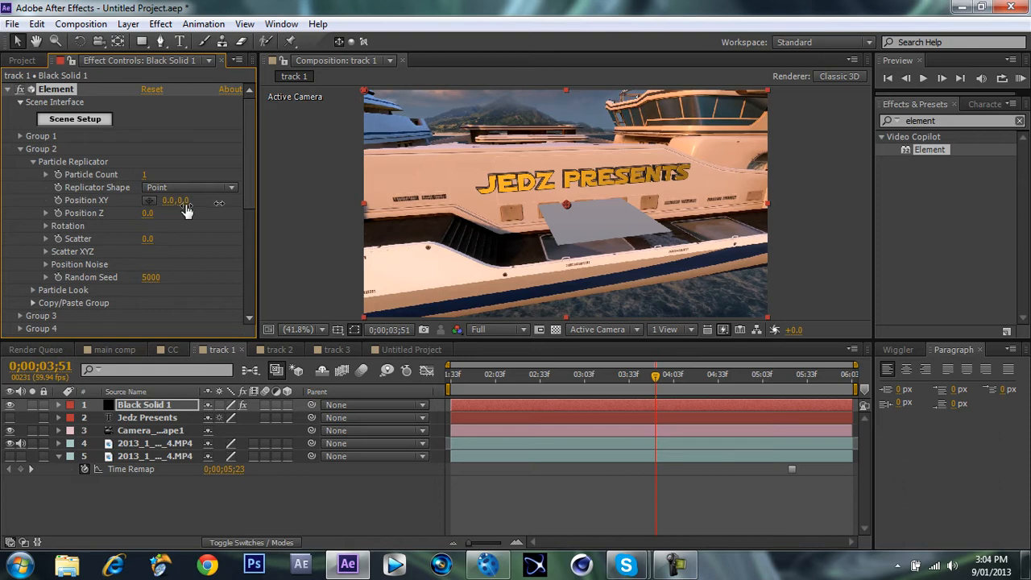
Raise the plane to the hull behind the text by setting Group 2's Position XY to 0, -88.
drag(185, 209, 322, 218)
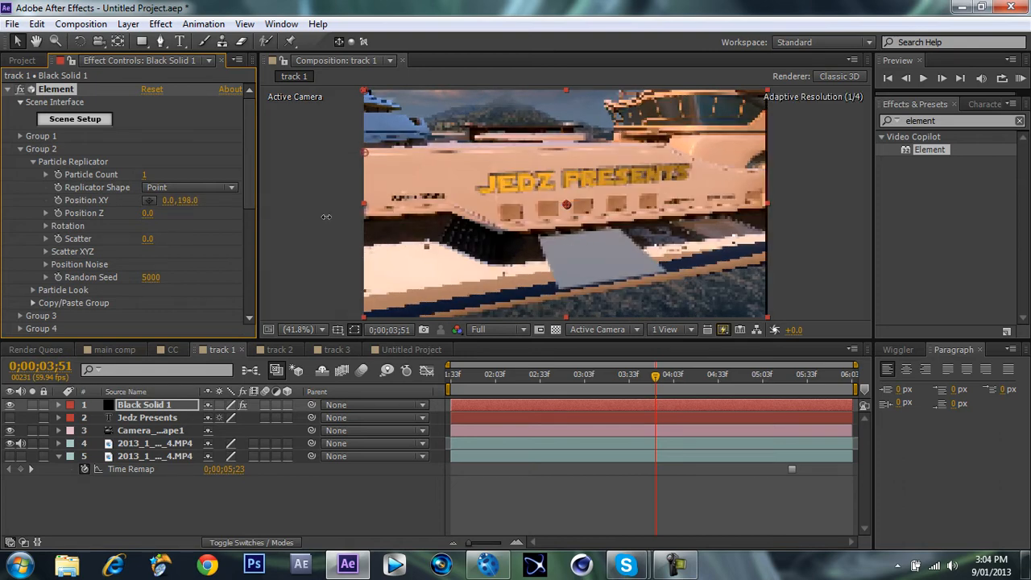
drag(326, 216, 296, 229)
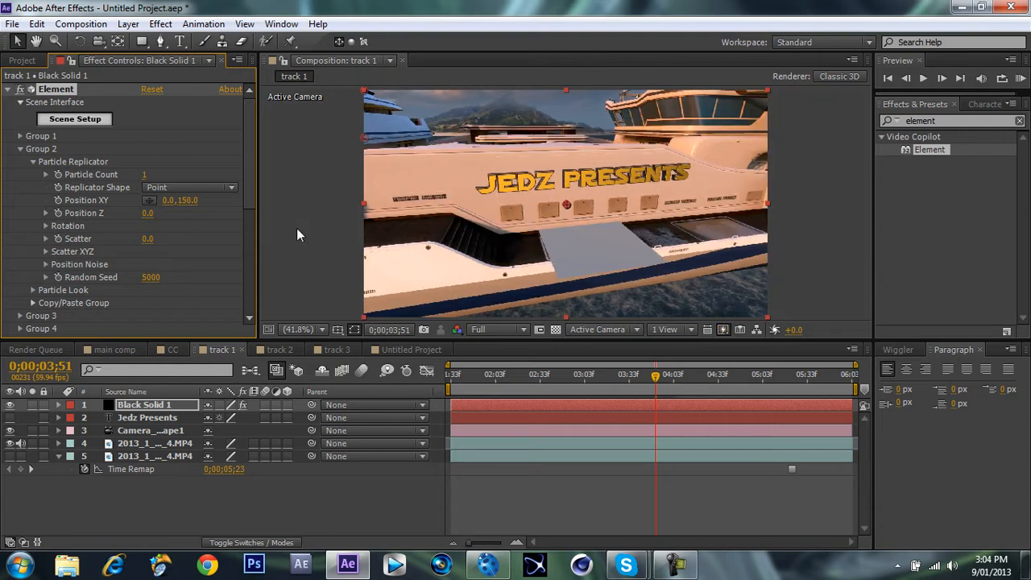
drag(83, 201, 7, 204)
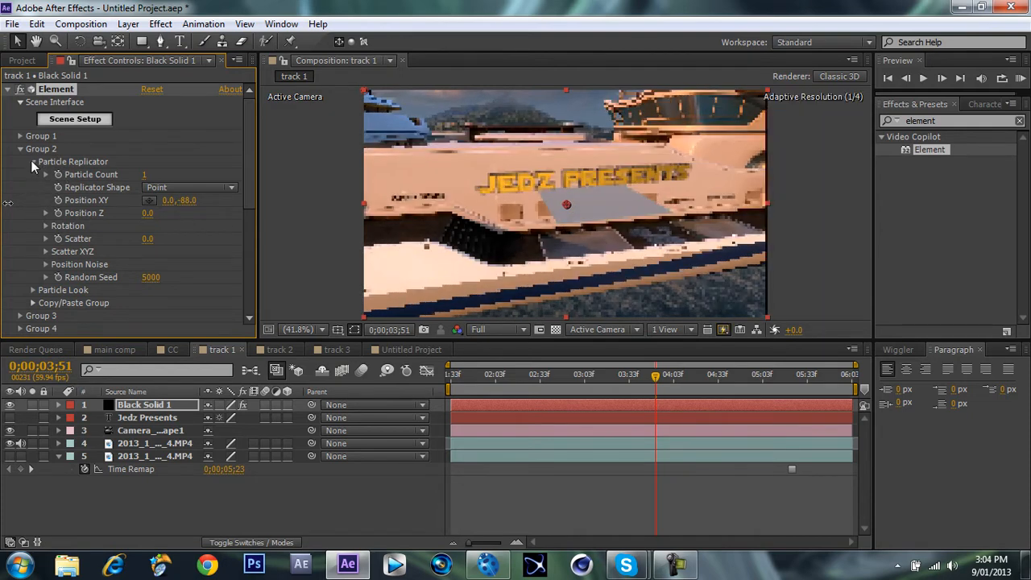
Stand the plane upright by setting Group 2's Particle Replicator X rotation to 90°.
click(33, 161)
click(33, 174)
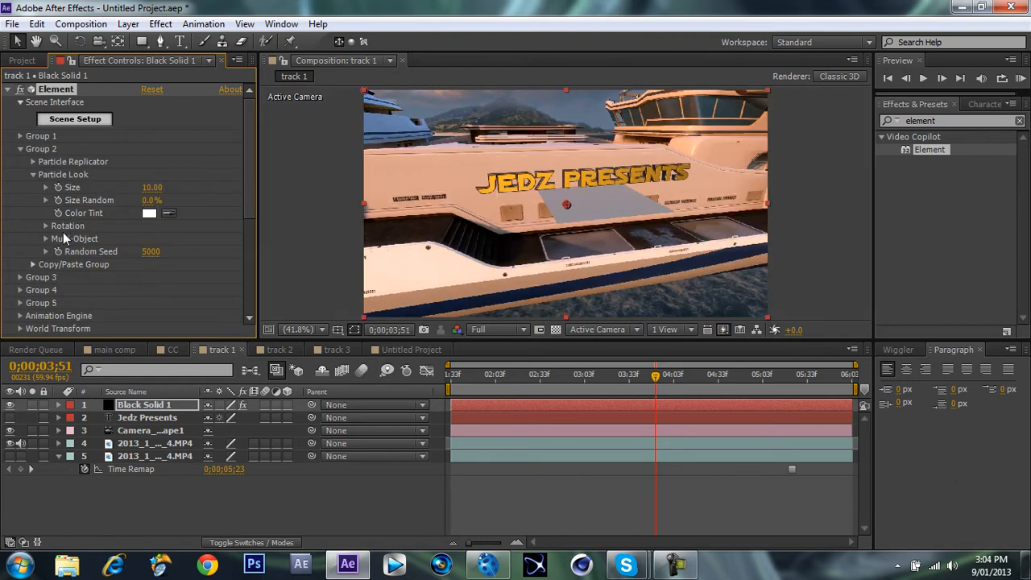
click(33, 161)
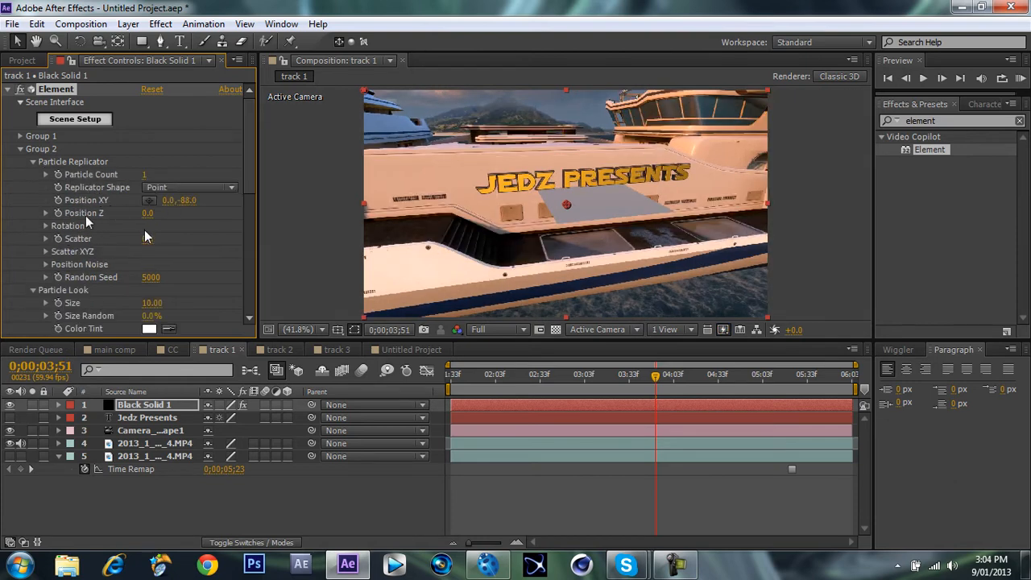
click(45, 227)
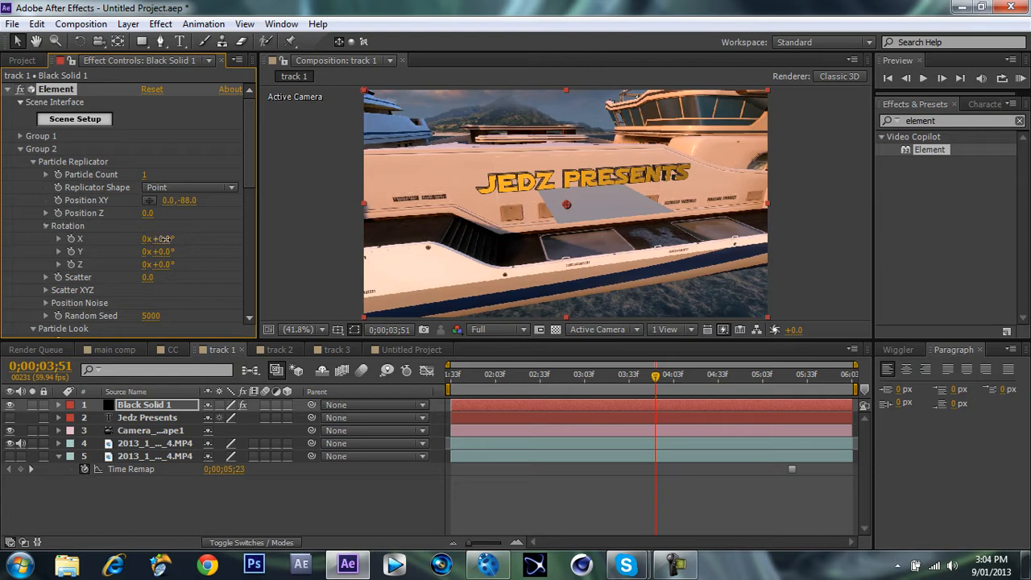
click(45, 226)
drag(168, 239, 217, 239)
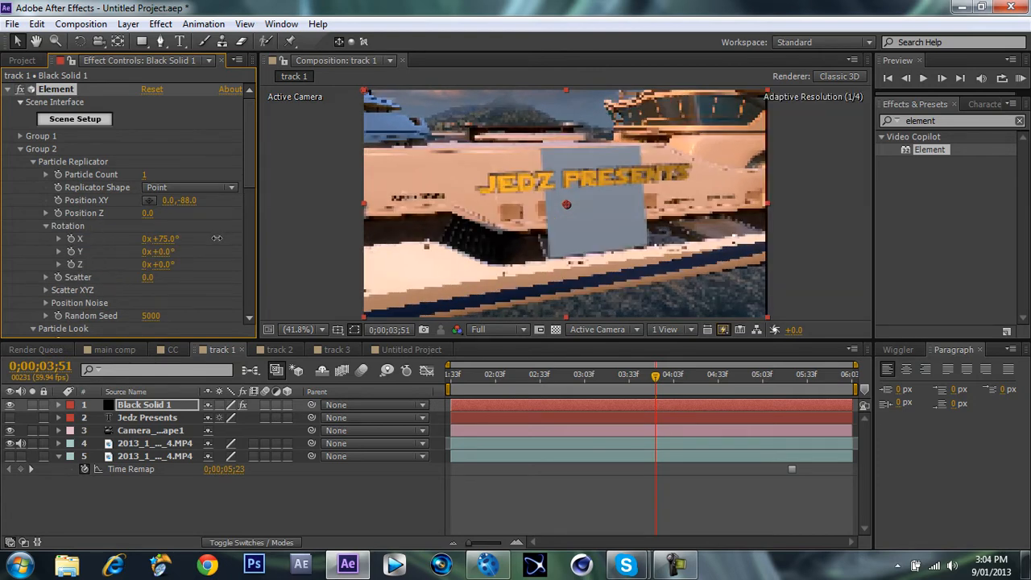
click(166, 239)
text(76)
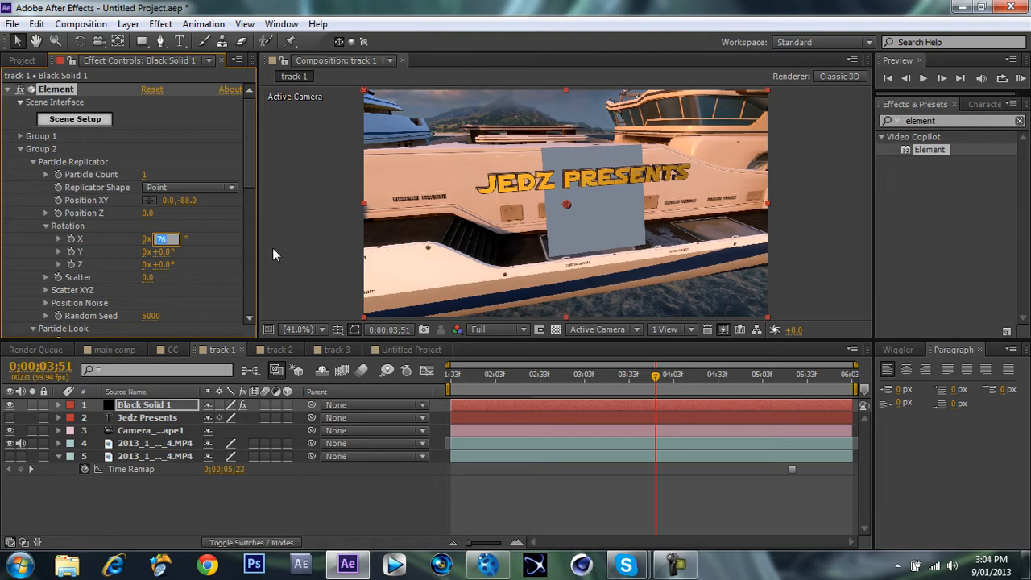
text(90)
key(Return)
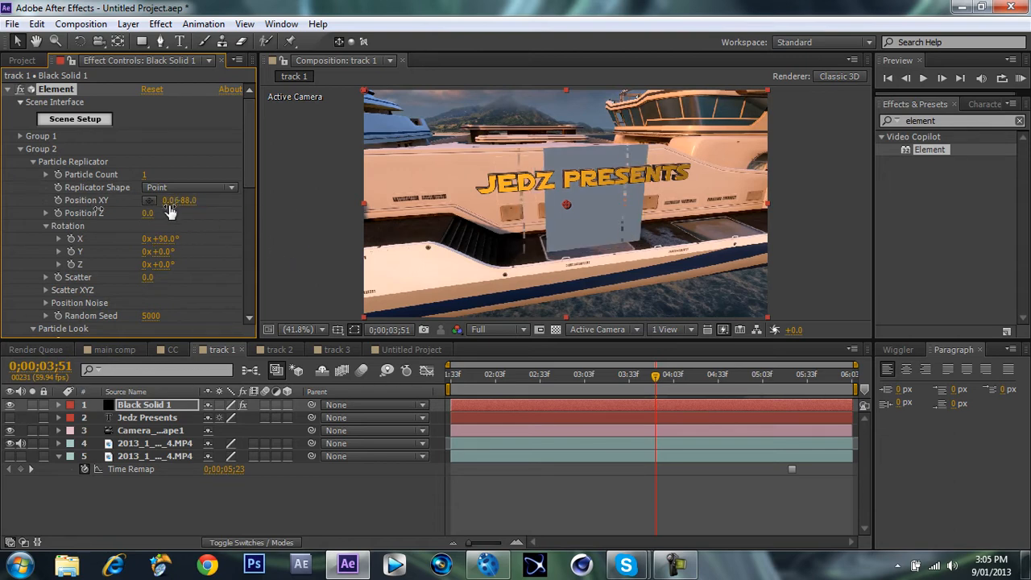
Shift the plane sideways to X -104 and push it back behind the text with Group 2's Position Z at 140.
drag(153, 214, 131, 221)
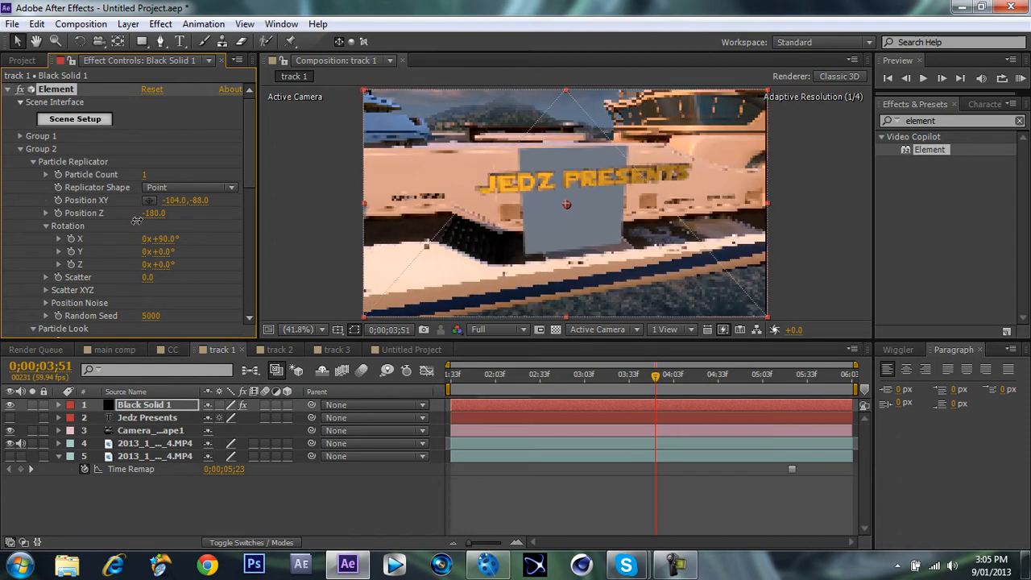
drag(207, 225, 155, 226)
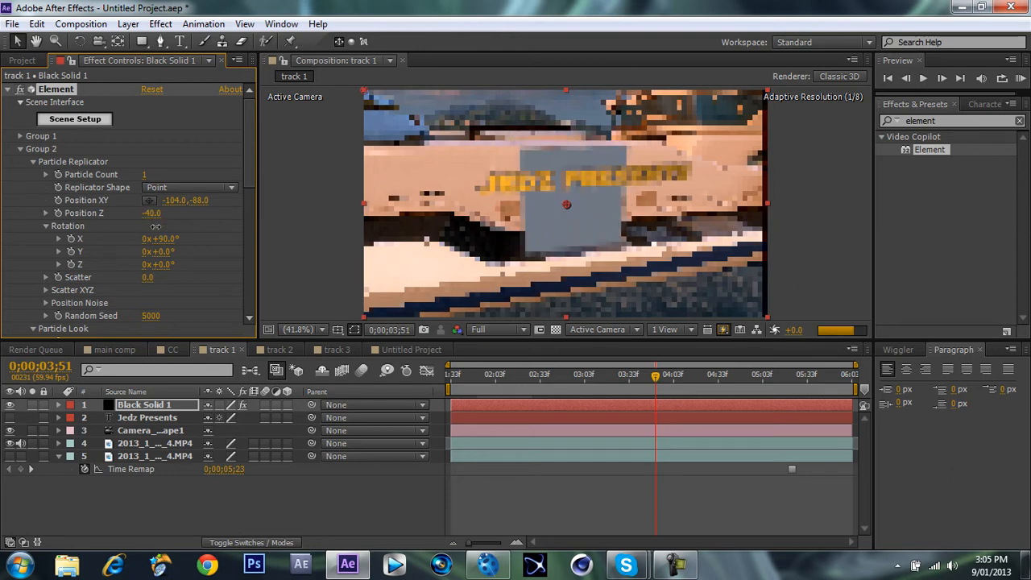
drag(155, 226, 162, 217)
click(169, 204)
click(161, 217)
click(163, 217)
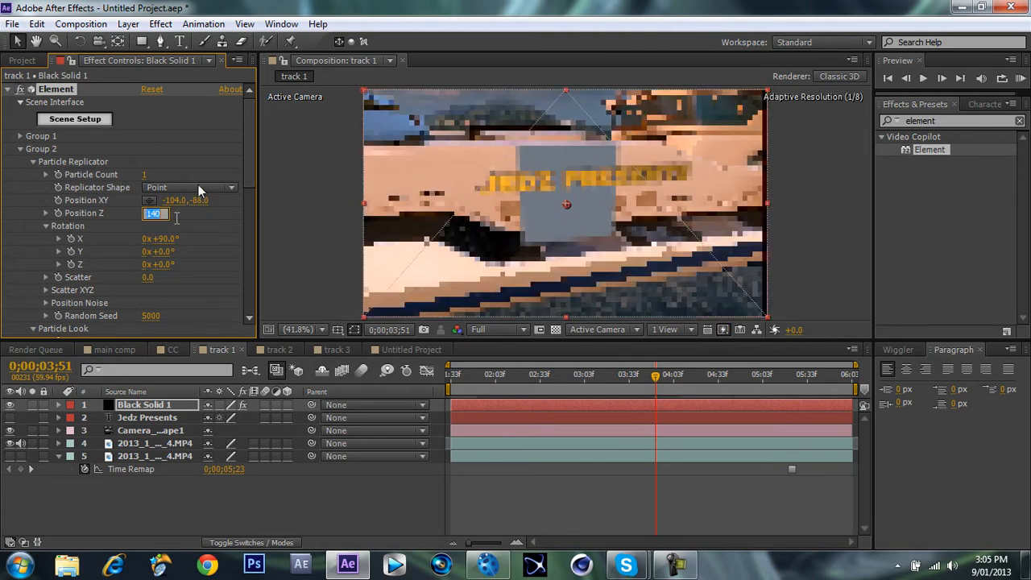
Enlarge the plane to a Particle Look size of 33.07 and center it behind the text with Position XY at 6, -88.
click(34, 162)
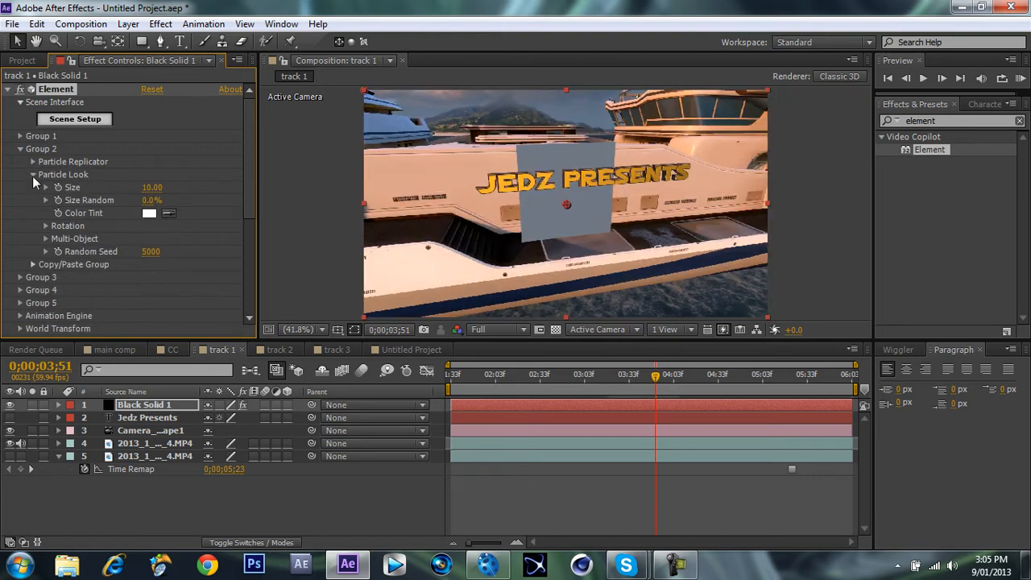
drag(467, 186, 844, 130)
drag(984, 169, 970, 169)
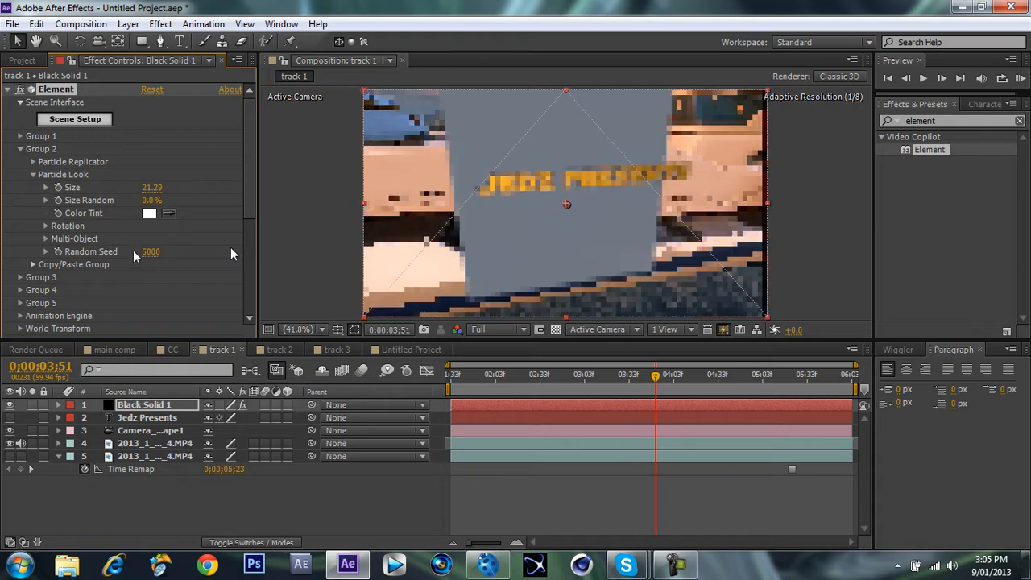
drag(144, 254, 310, 244)
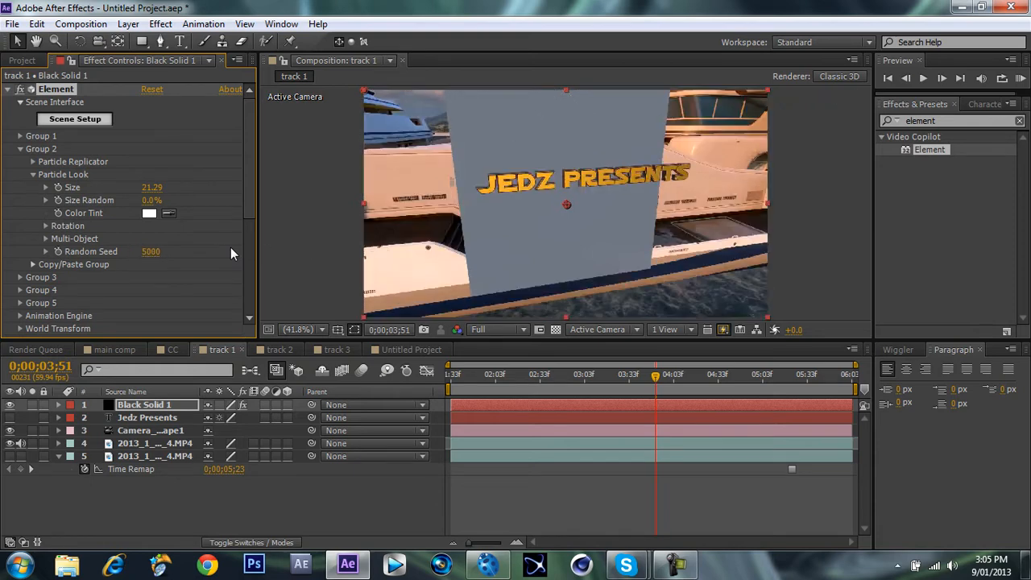
key(ctrl+z)
drag(152, 187, 1027, 166)
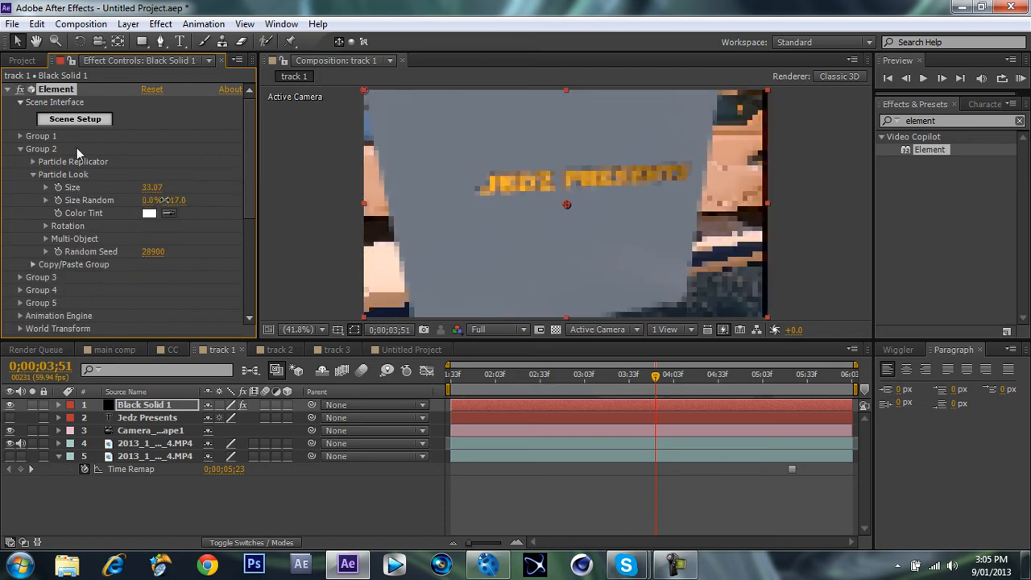
click(33, 161)
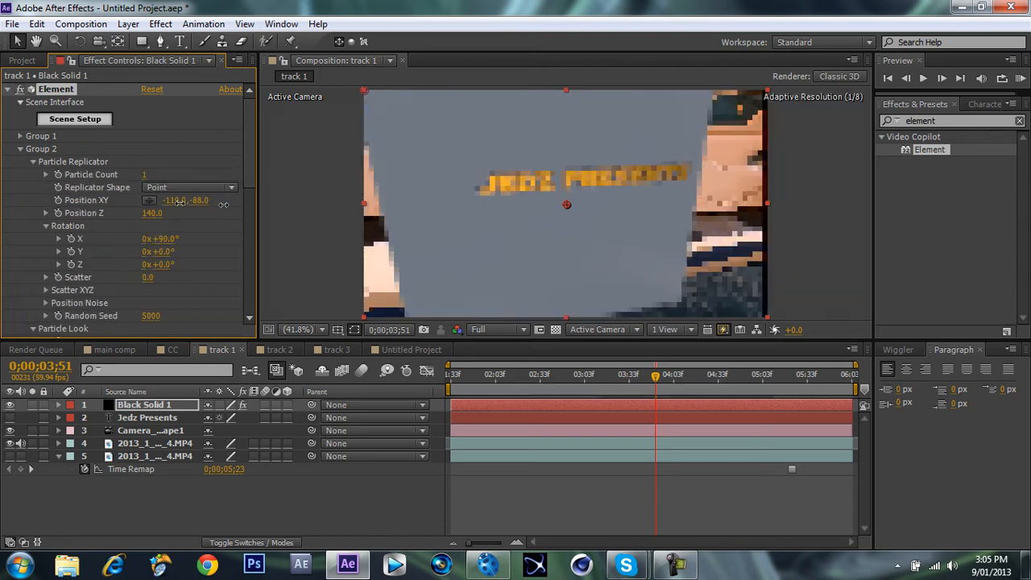
drag(179, 201, 277, 196)
Enable Matte Shadow on the plane's material in the Element scene and accept the scene.
click(56, 118)
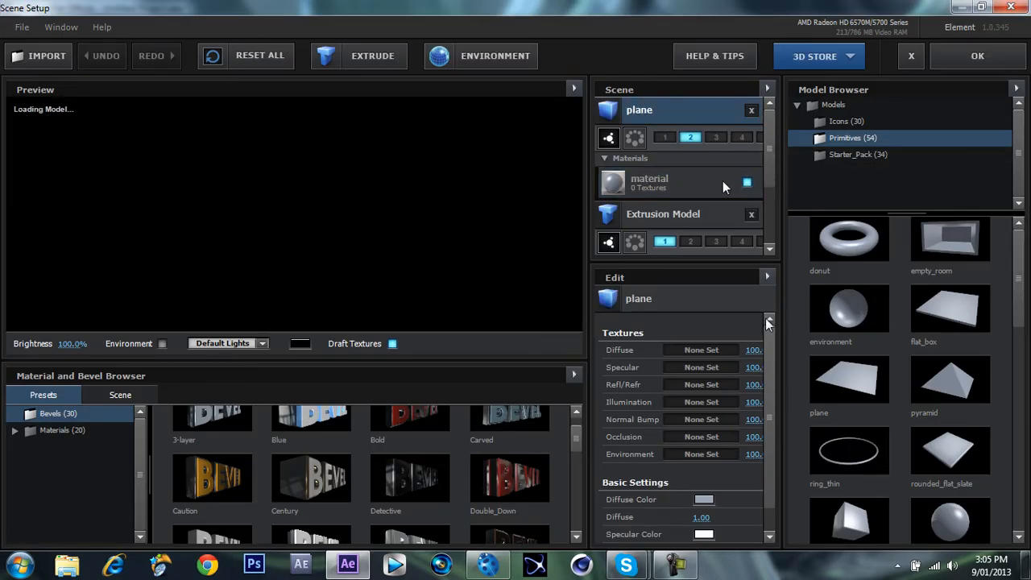
drag(767, 334, 776, 393)
click(723, 181)
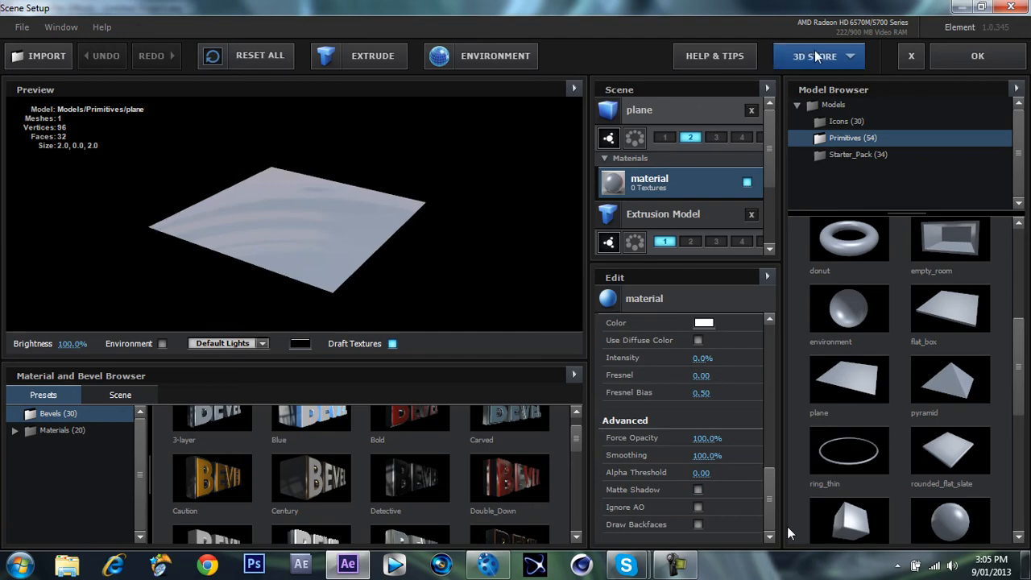
click(960, 54)
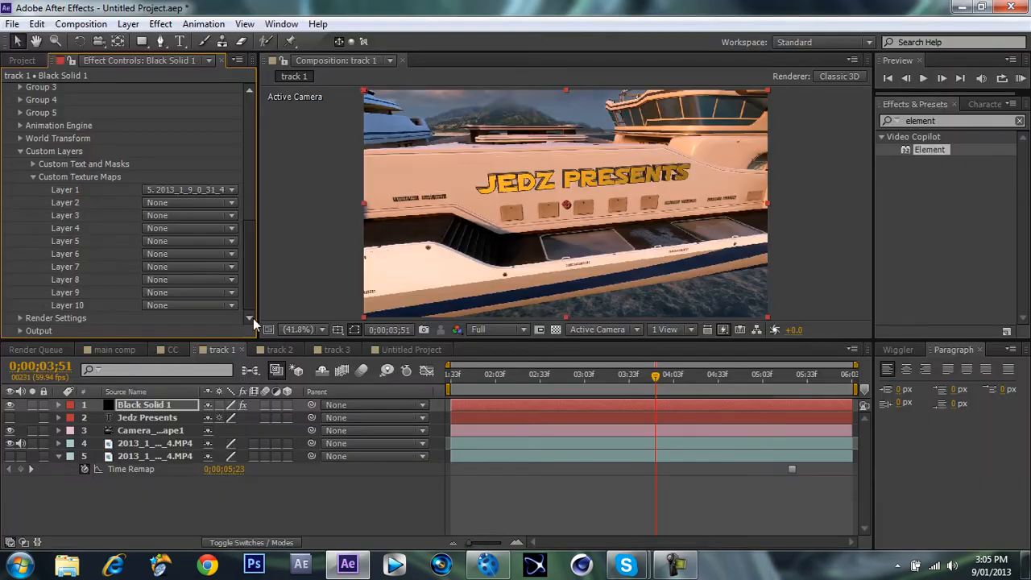
Enable Ambient Occlusion (SSAO) in Element's render settings.
click(21, 318)
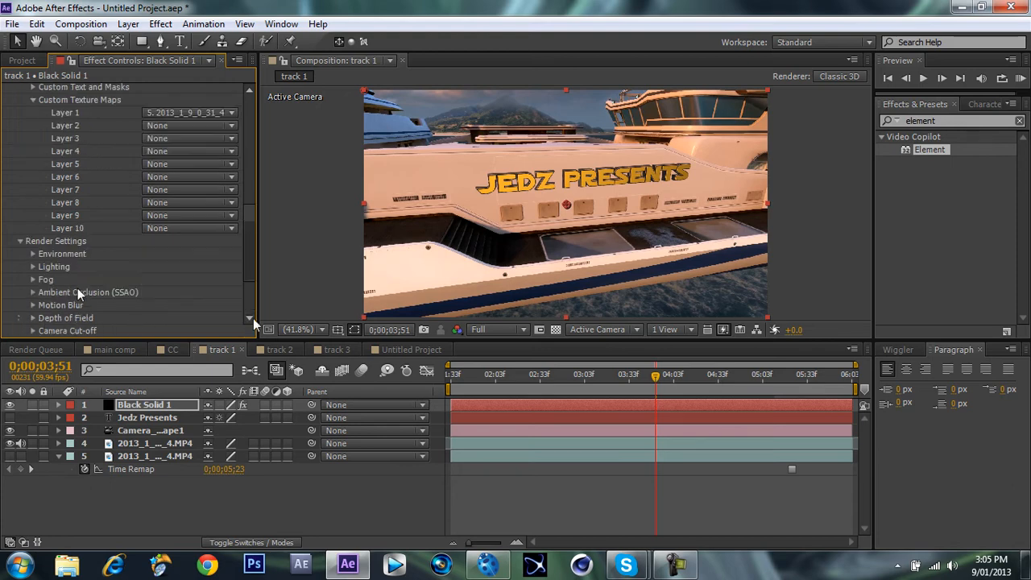
click(20, 319)
scroll(34, 292, down, 2)
click(34, 293)
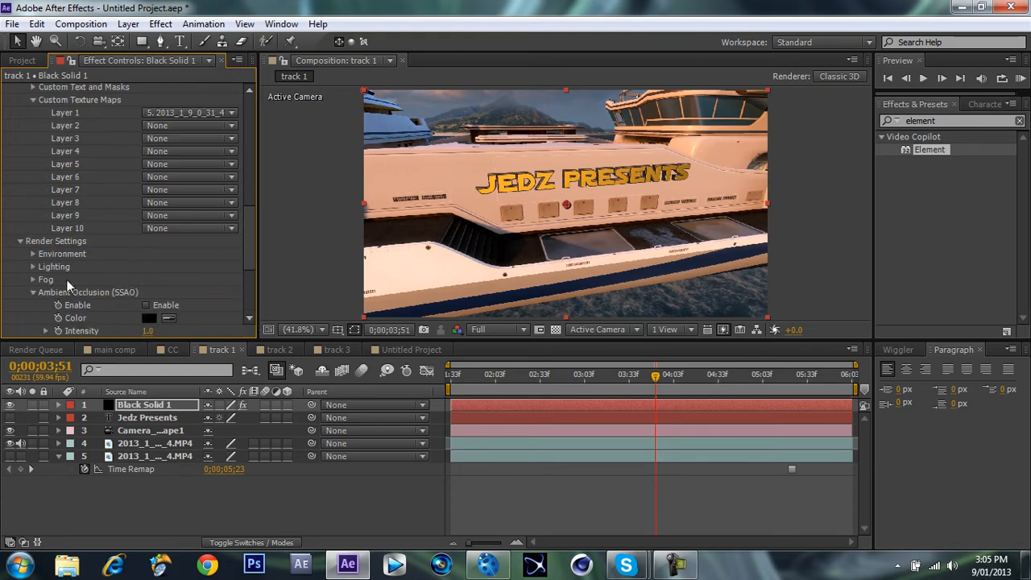
scroll(67, 283, down, 3)
click(144, 202)
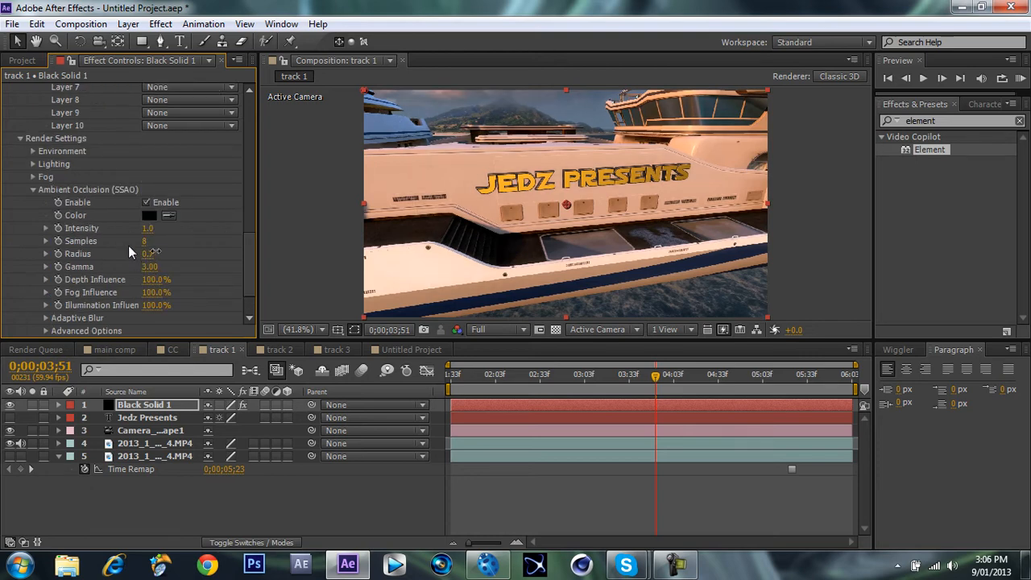
Tune the ambient occlusion shading to intensity 3.0, radius 0.1 and gamma 1.73.
drag(155, 250, 445, 242)
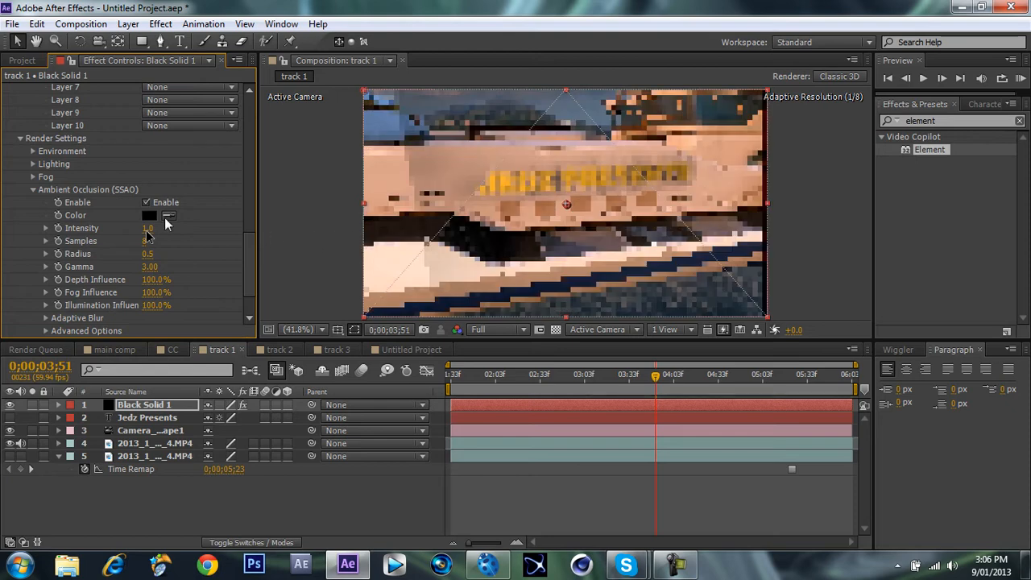
drag(143, 237, 139, 232)
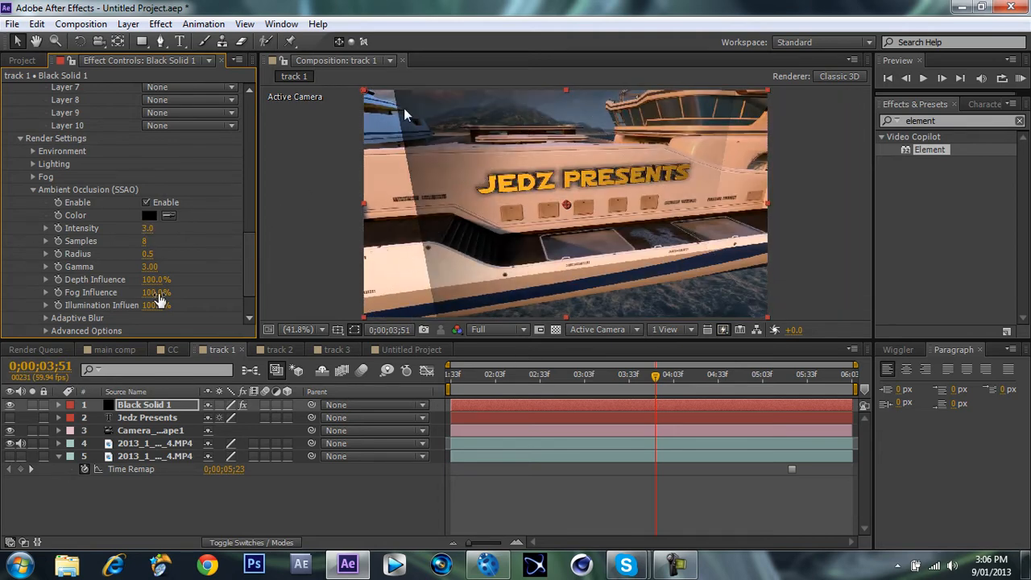
drag(129, 251, 128, 250)
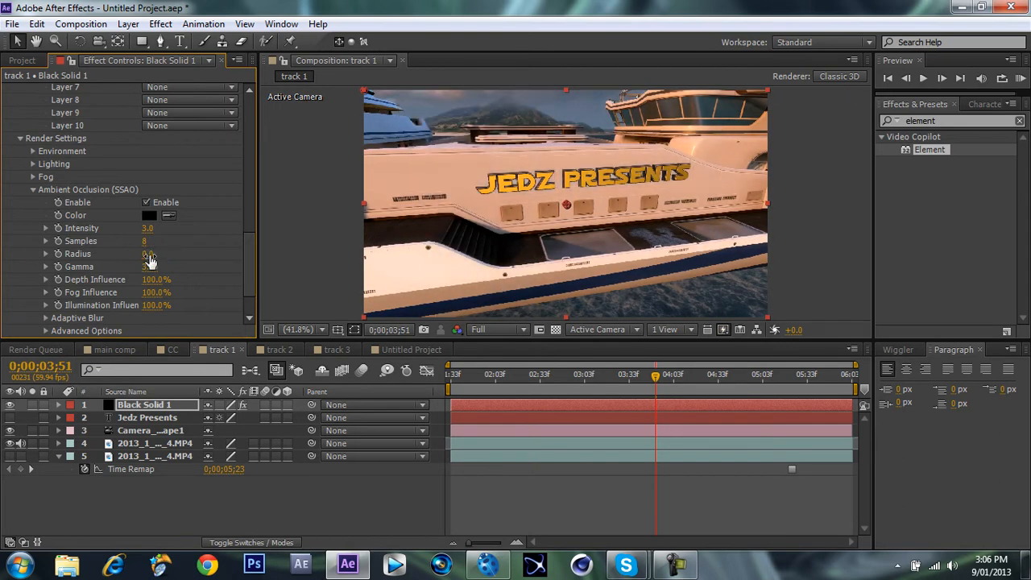
drag(149, 258, 146, 258)
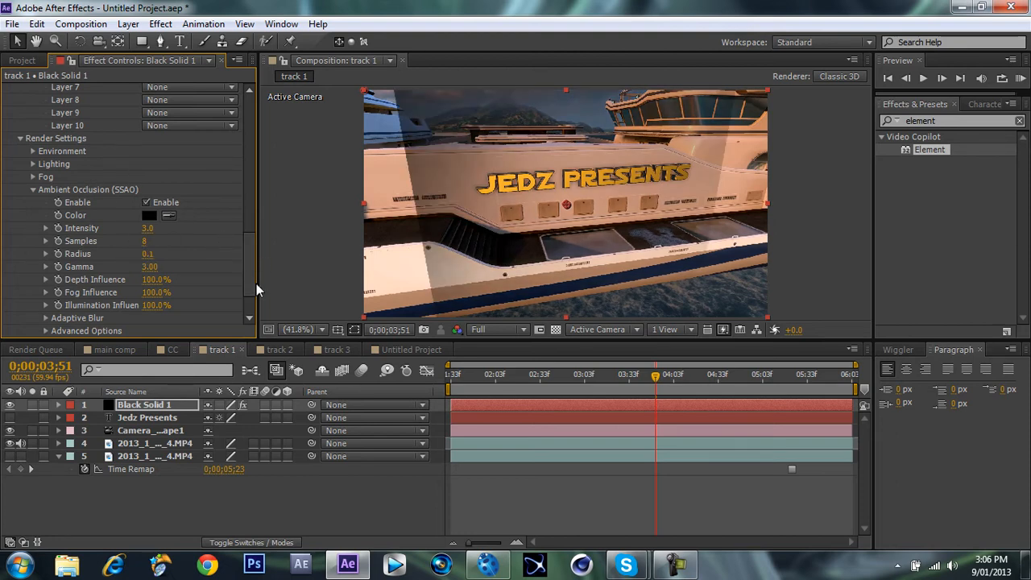
drag(253, 282, 253, 282)
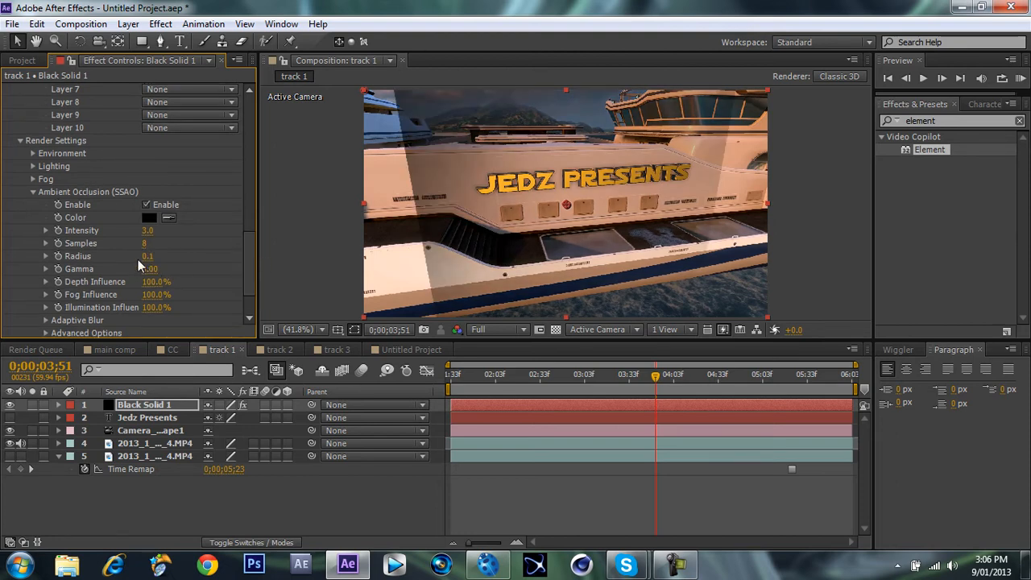
drag(148, 270, 67, 284)
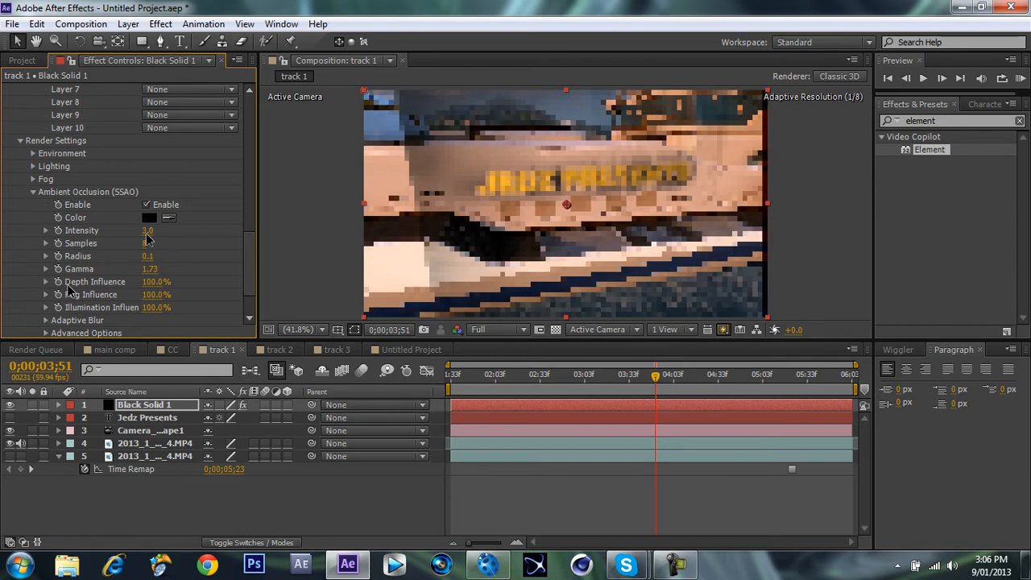
Enlarge the plane so it extends past the frame by setting Group 2's Particle Look size to 50.
drag(252, 242, 249, 100)
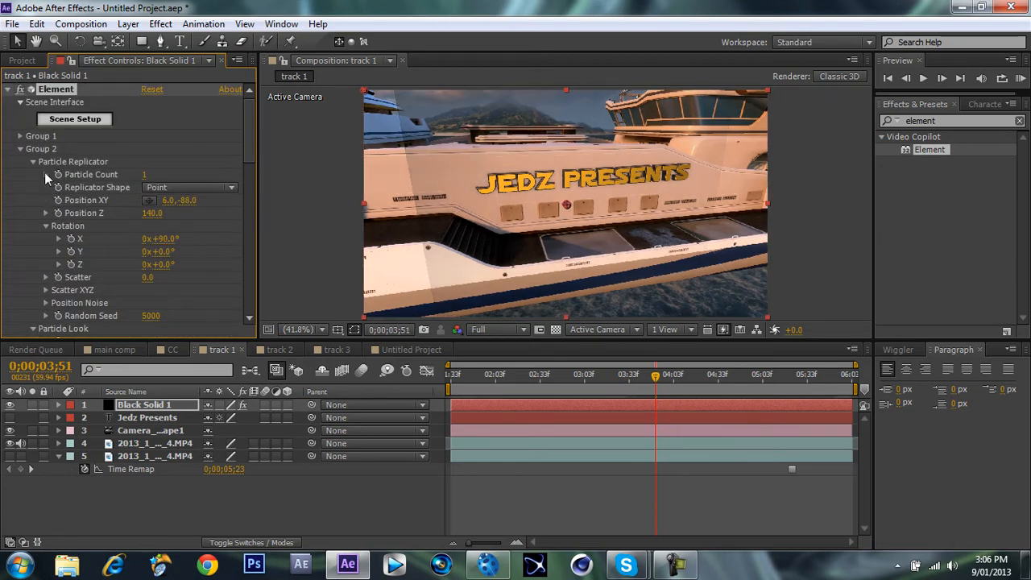
scroll(123, 190, down, 4)
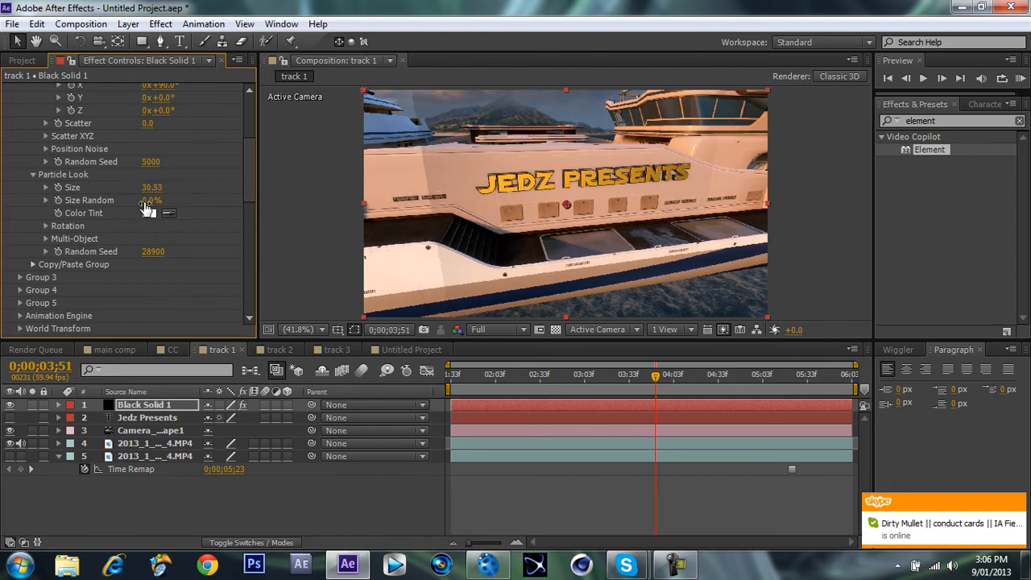
click(153, 187)
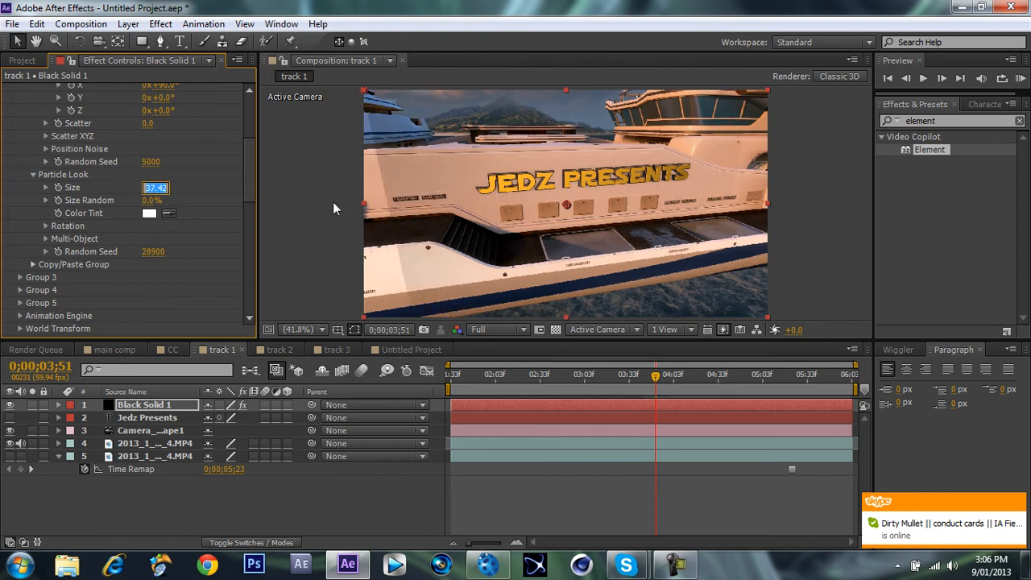
text(50)
key(Return)
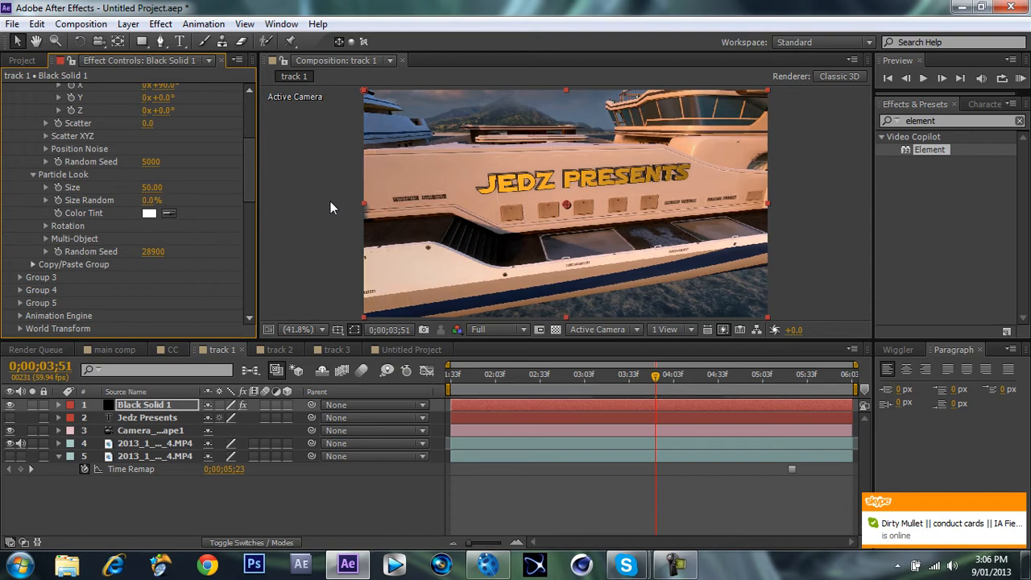
Strengthen the ambient occlusion shading by setting intensity to 4.5, gamma to 3.41 and radius to 0.9.
scroll(252, 228, down, 2)
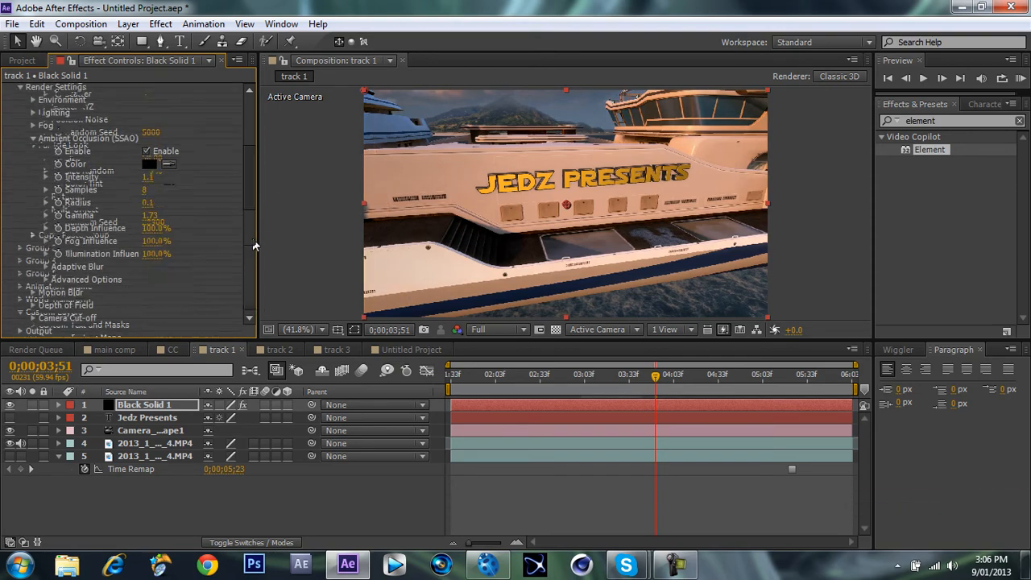
mouse_move(148, 176)
mouse_down()
mouse_move(196, 177)
mouse_move(160, 177)
mouse_up()
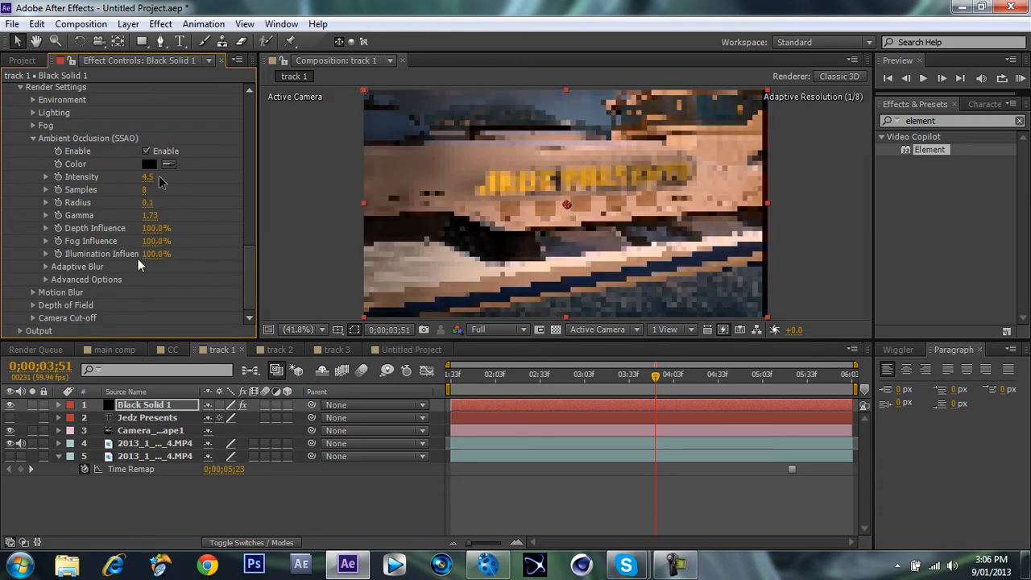
drag(150, 216, 199, 215)
drag(274, 213, 436, 230)
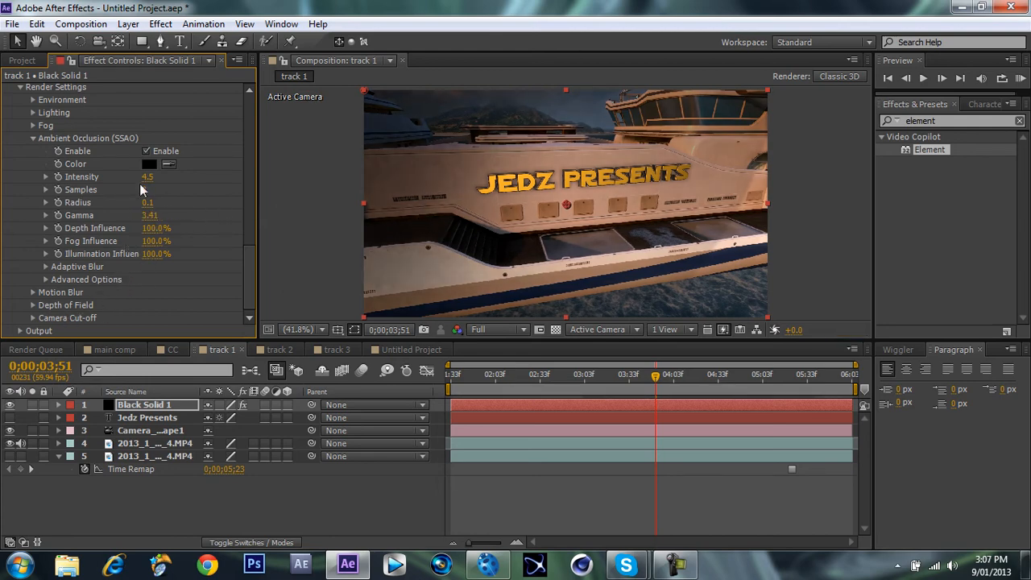
mouse_move(204, 204)
mouse_down()
mouse_move(219, 205)
mouse_move(204, 202)
mouse_up()
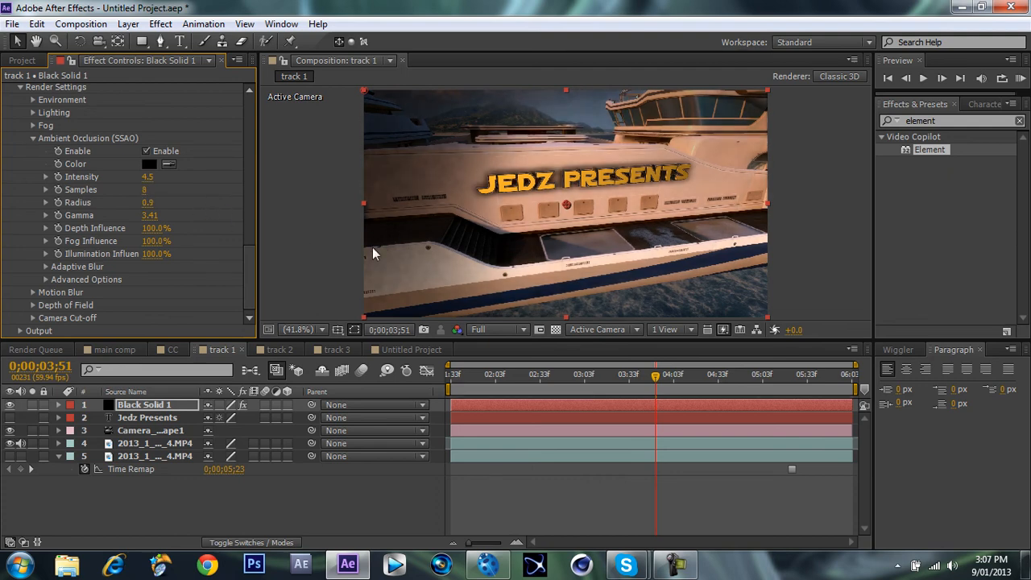
Go to an early frame around 0;00;01;38 and enlarge the shadow plane by setting Group 2's Particle Look size to 57.95.
drag(507, 379, 478, 376)
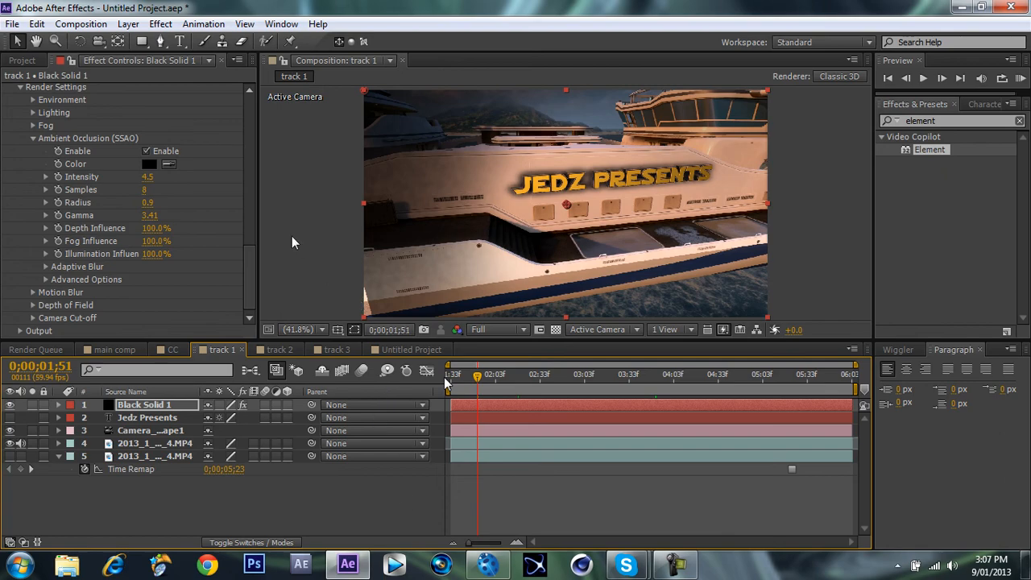
drag(248, 206, 254, 266)
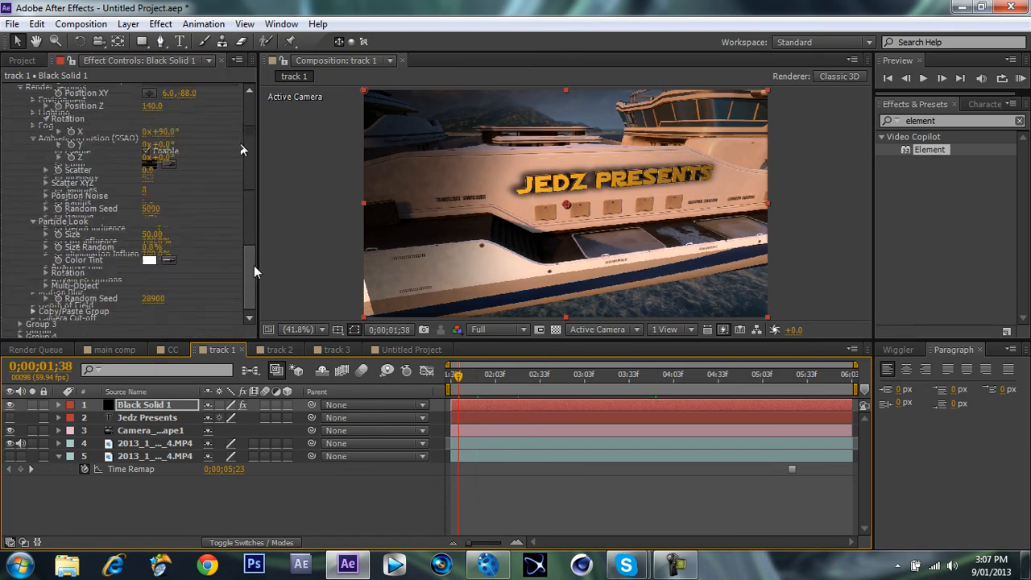
drag(247, 139, 248, 154)
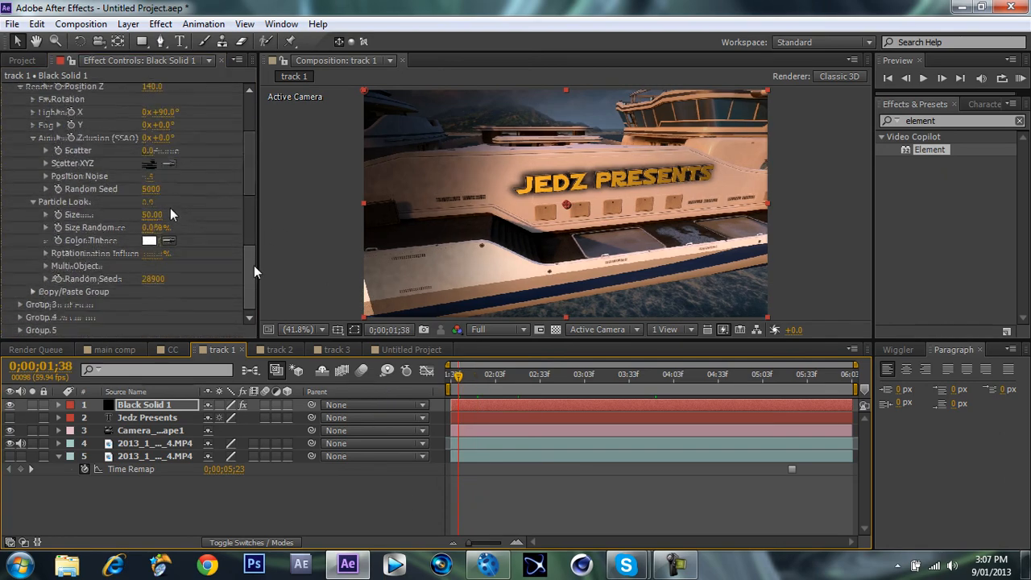
drag(152, 214, 152, 213)
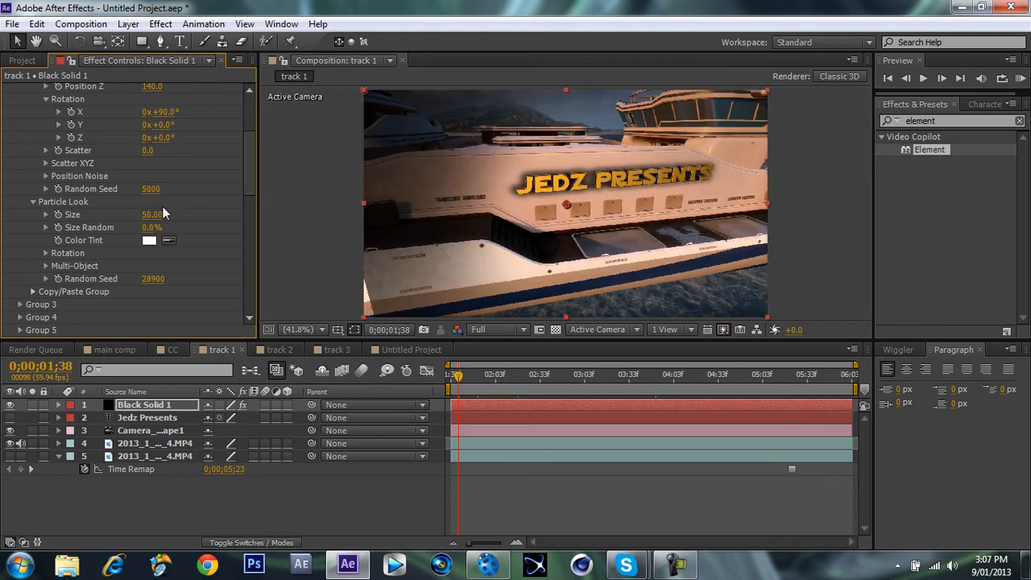
Check the text and its ambient occlusion shadow at several frames across the shot, including 0;00;06;02, 0;00;03;59, 0;00;02;34 and 0;00;04;56.
click(851, 377)
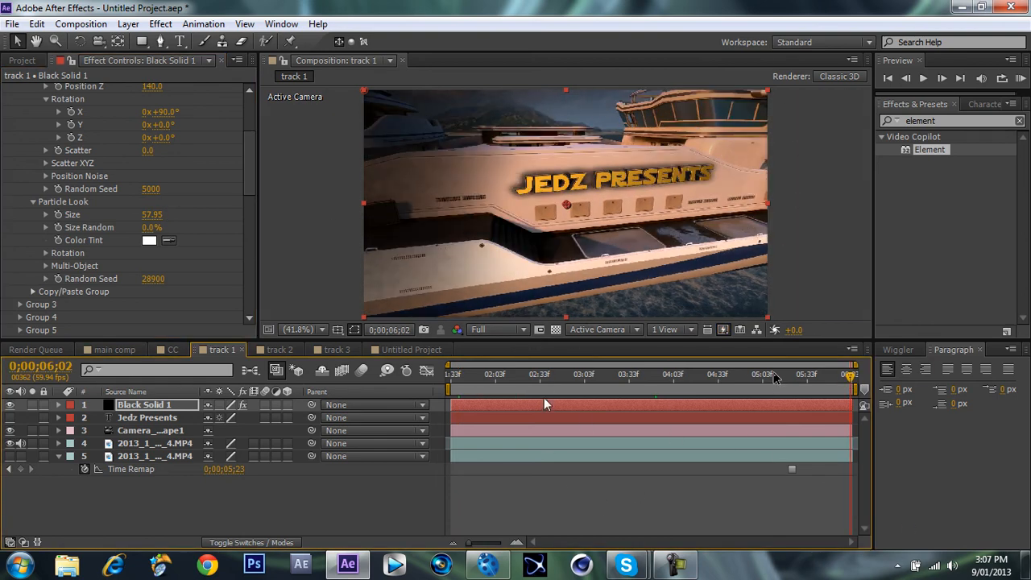
click(666, 378)
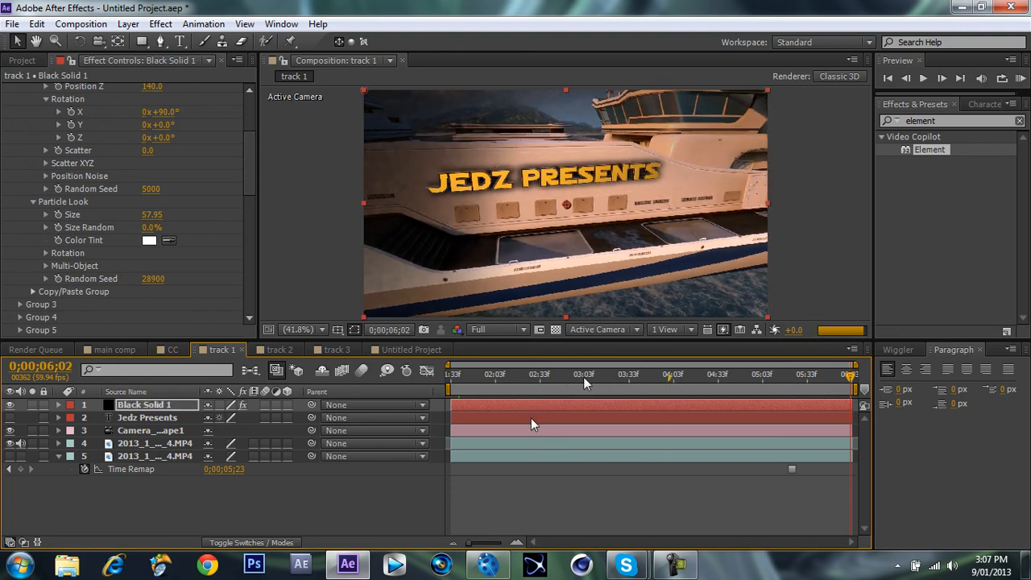
click(670, 566)
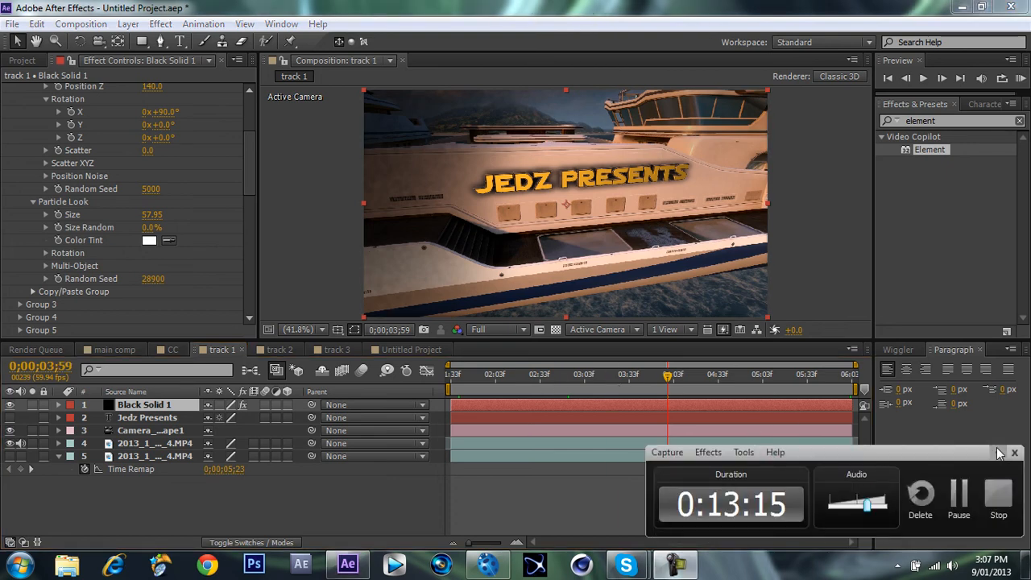
click(541, 377)
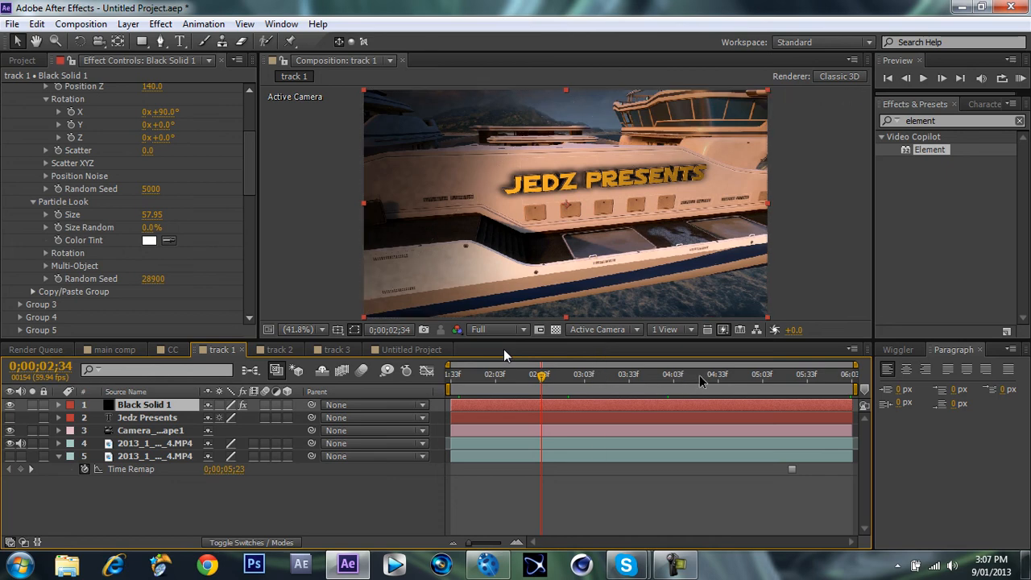
click(599, 377)
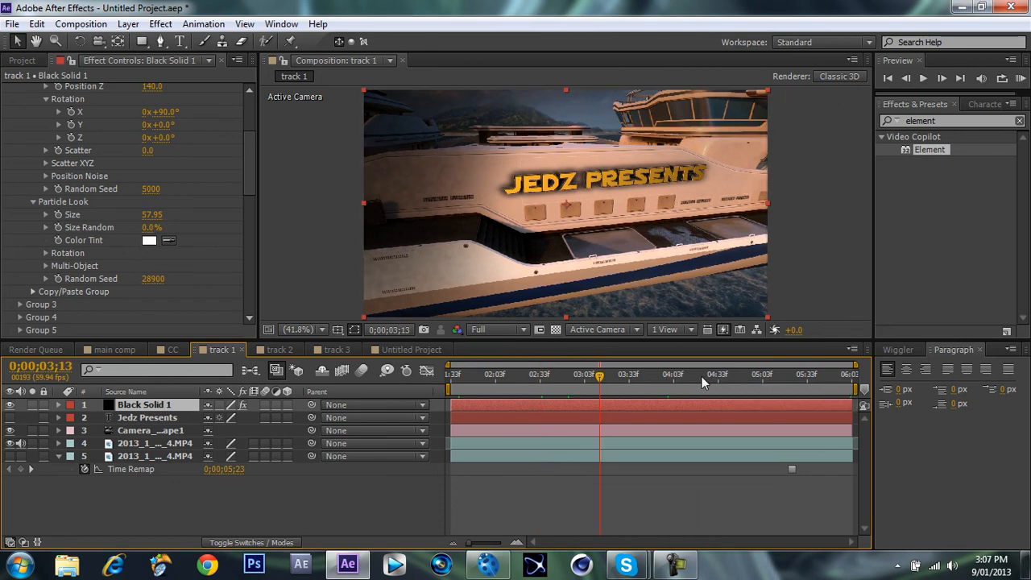
click(752, 376)
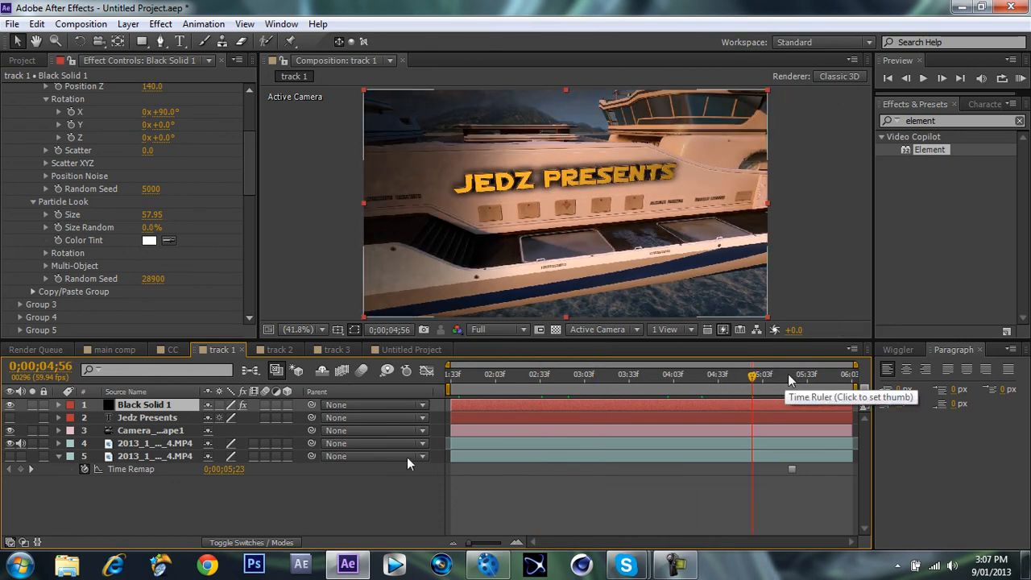